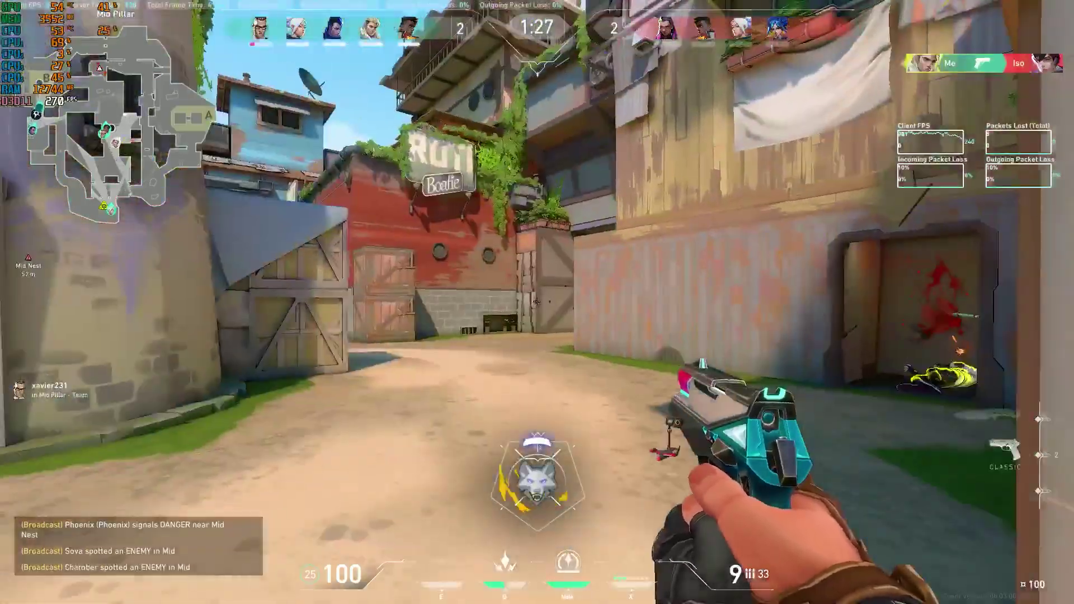
pyautogui.press('r')
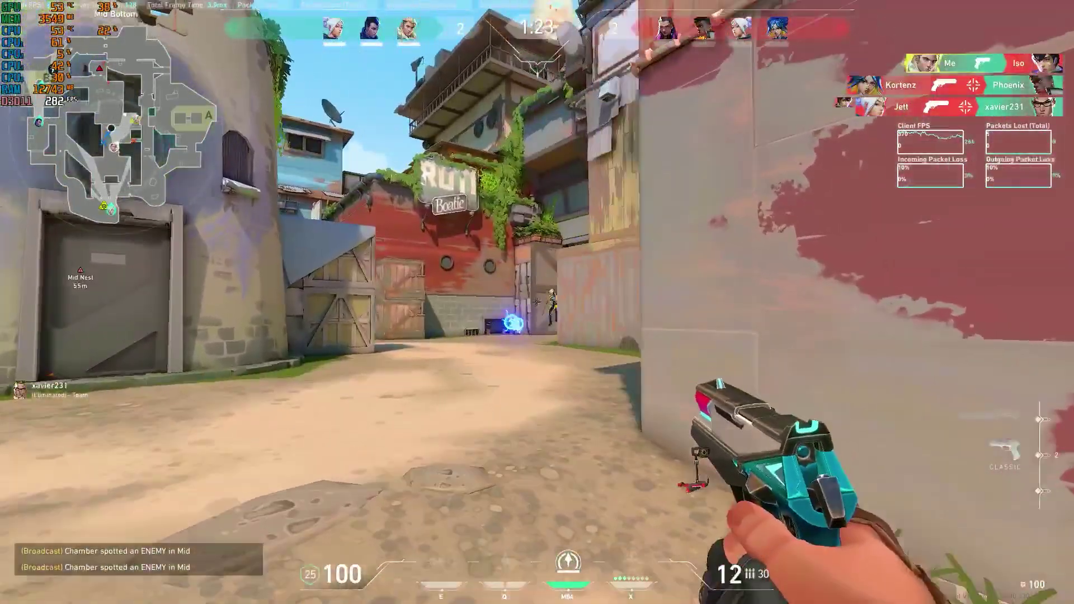
pyautogui.click(537, 302)
pyautogui.press('e')
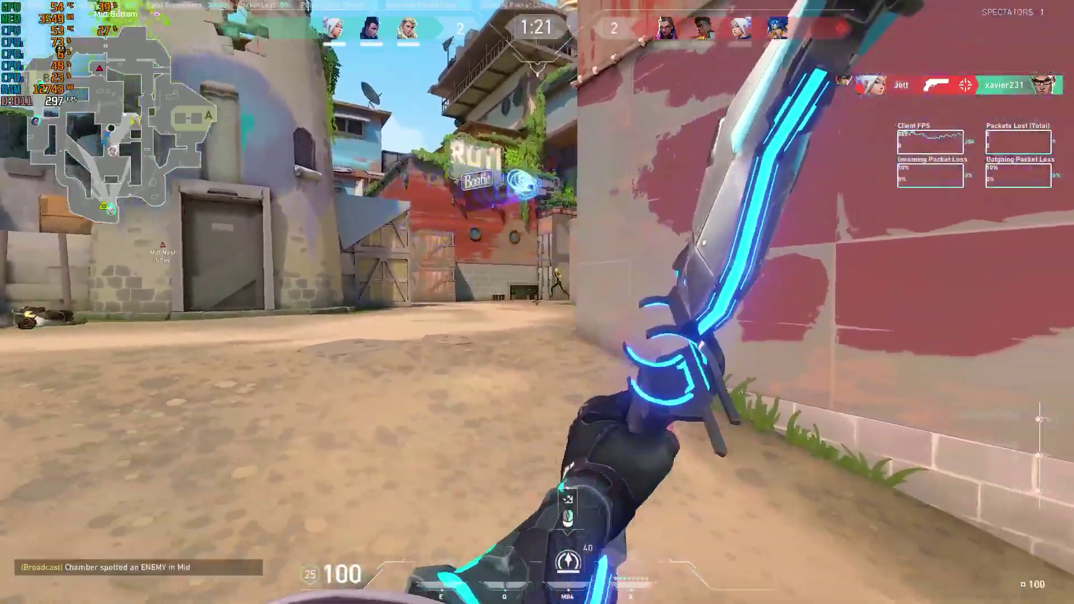
pyautogui.click(537, 302)
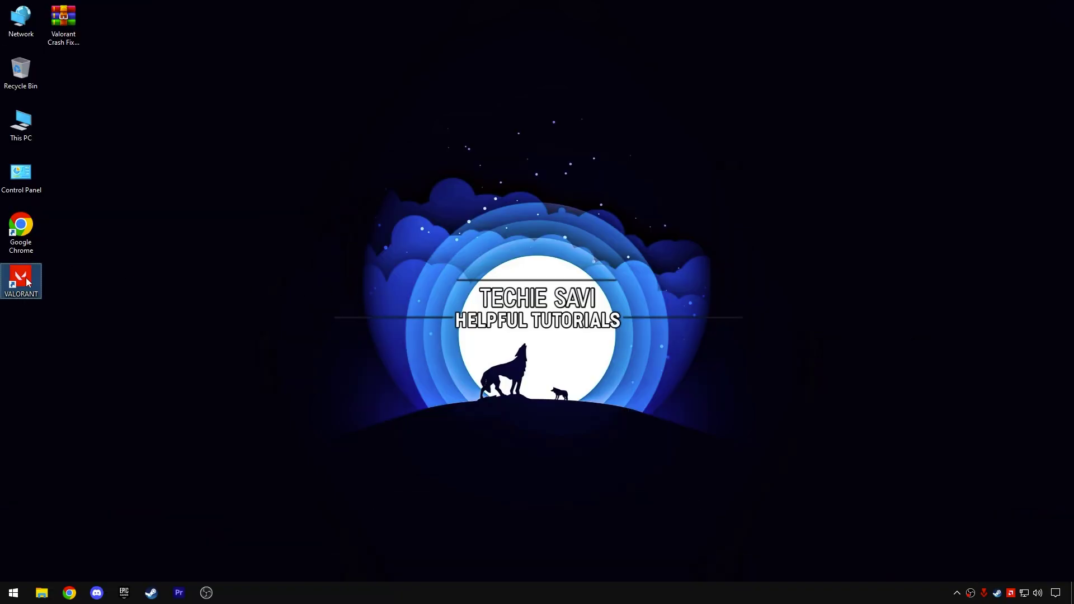
# - Open the VALORANT shortcut's file location and find VALORANT-Win64-Shipping in VALORANT\live\ShooterGame\Binaries\Win64
pyautogui.rightClick(21, 277)
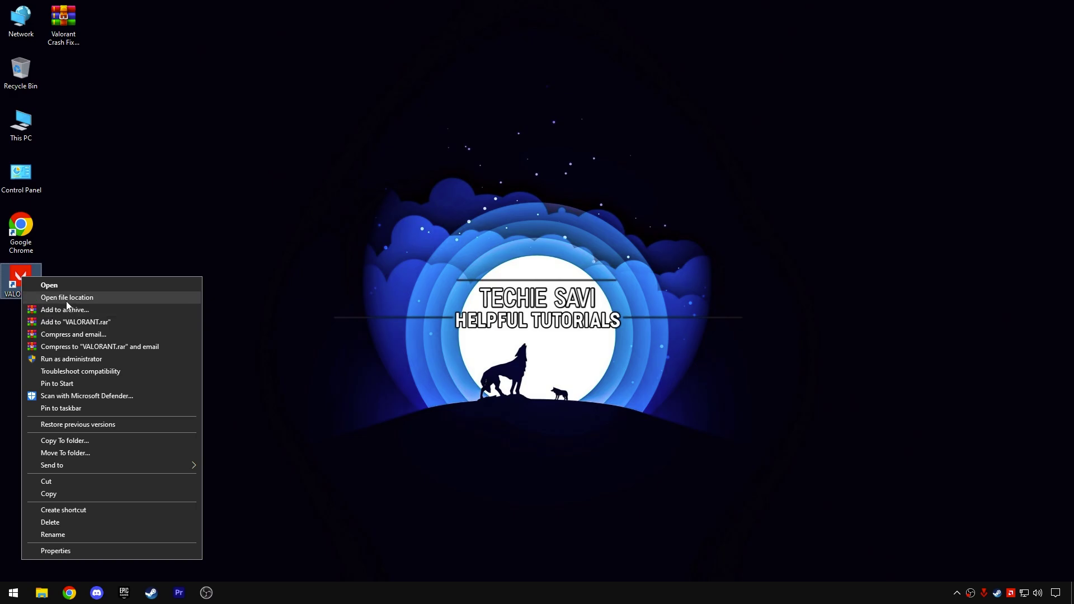
pyautogui.click(67, 298)
pyautogui.click(428, 98)
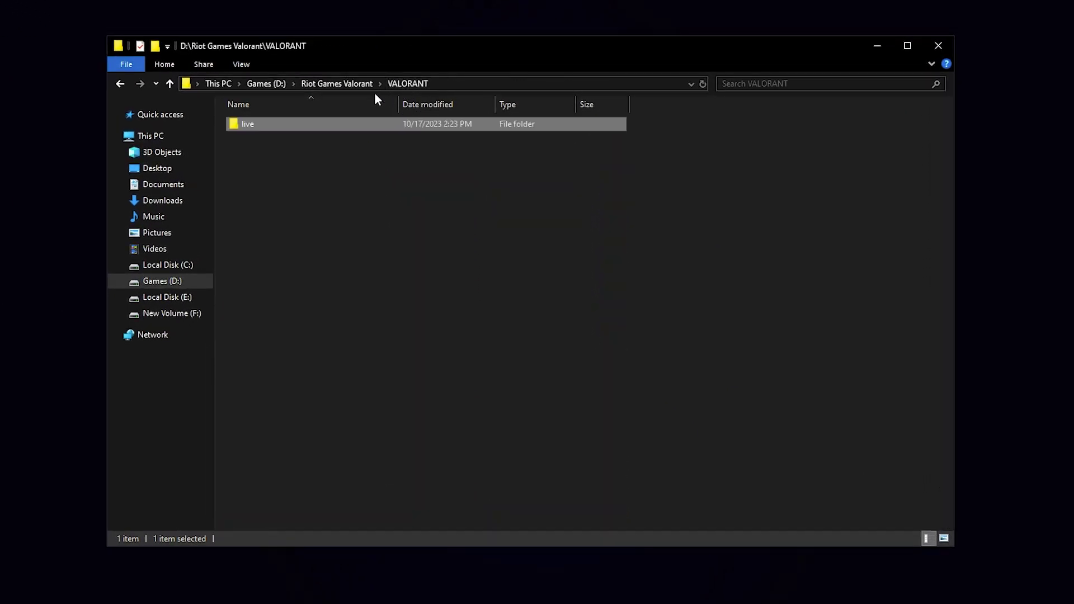
pyautogui.doubleClick(278, 125)
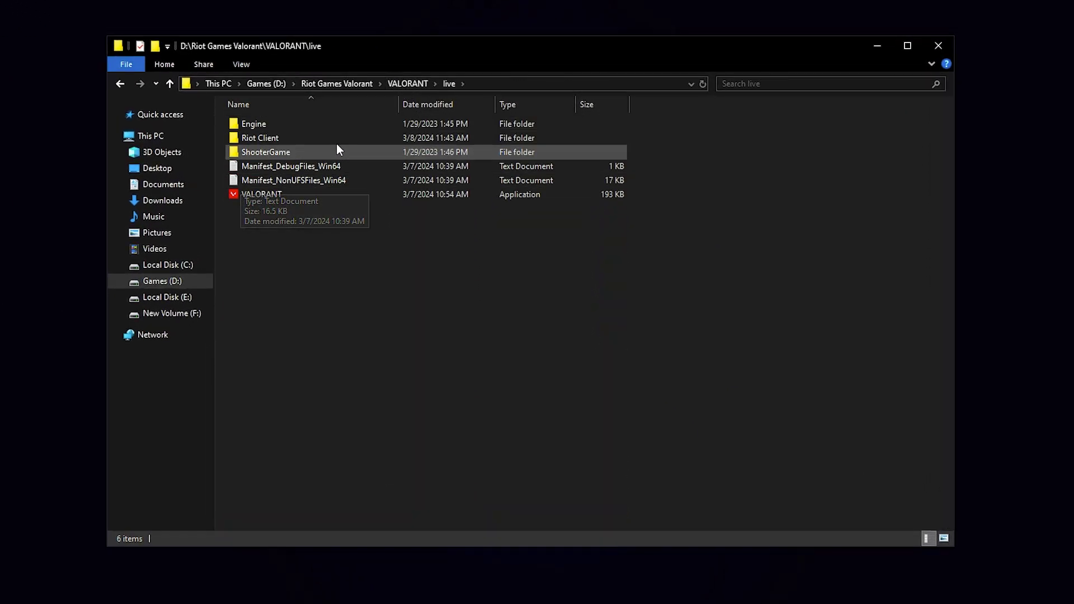
pyautogui.doubleClick(284, 153)
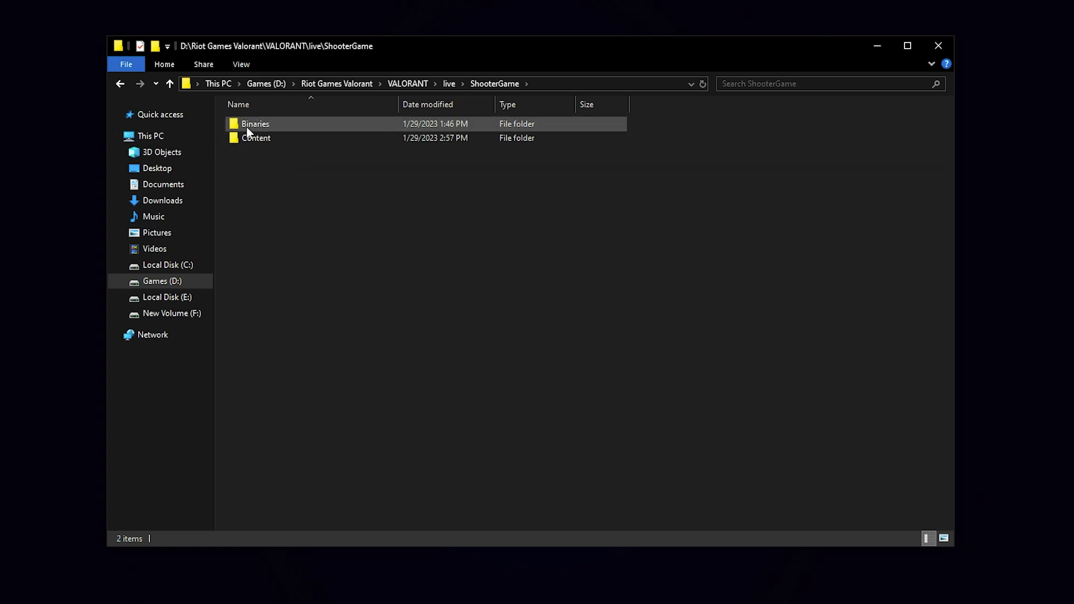
pyautogui.doubleClick(270, 125)
pyautogui.doubleClick(254, 125)
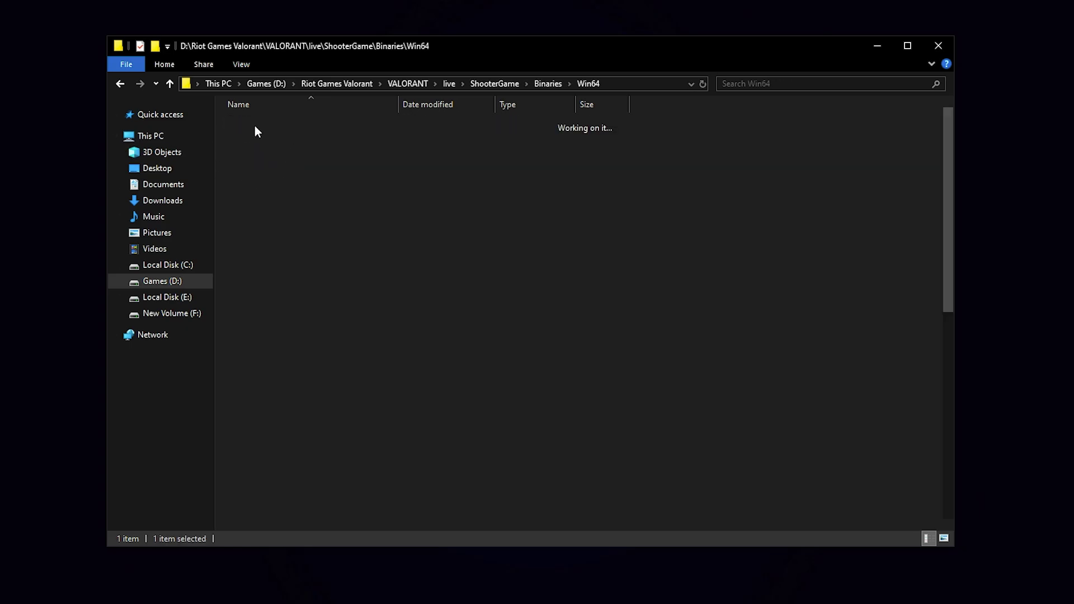
pyautogui.moveTo(945, 249); pyautogui.dragTo(877, 487)
pyautogui.click(324, 468)
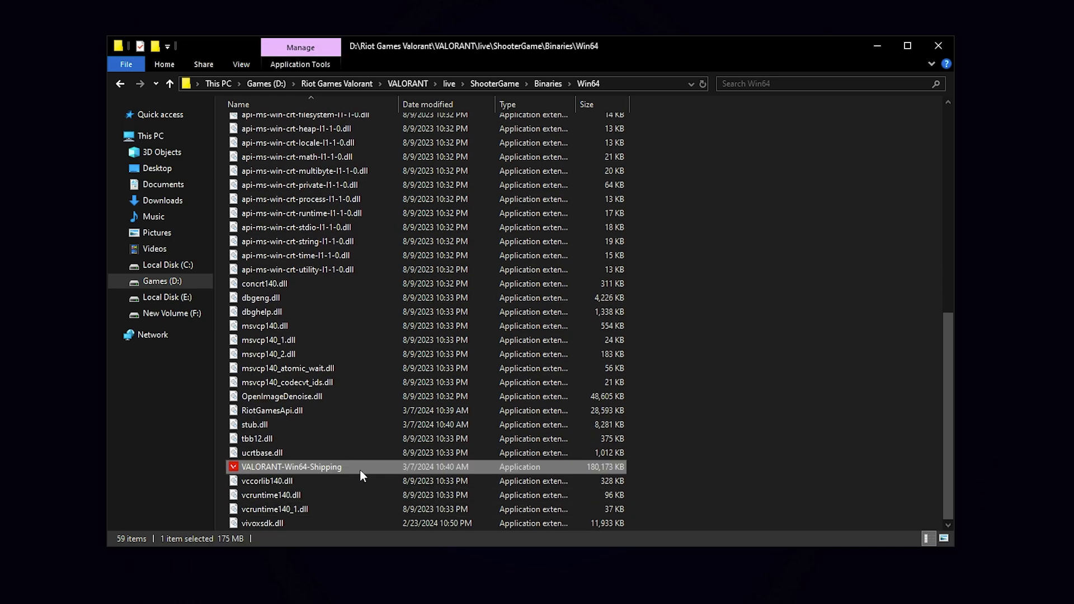
# - Open the compatibility settings in the properties of VALORANT-Win64-Shipping
pyautogui.rightClick(297, 466)
pyautogui.click(340, 456)
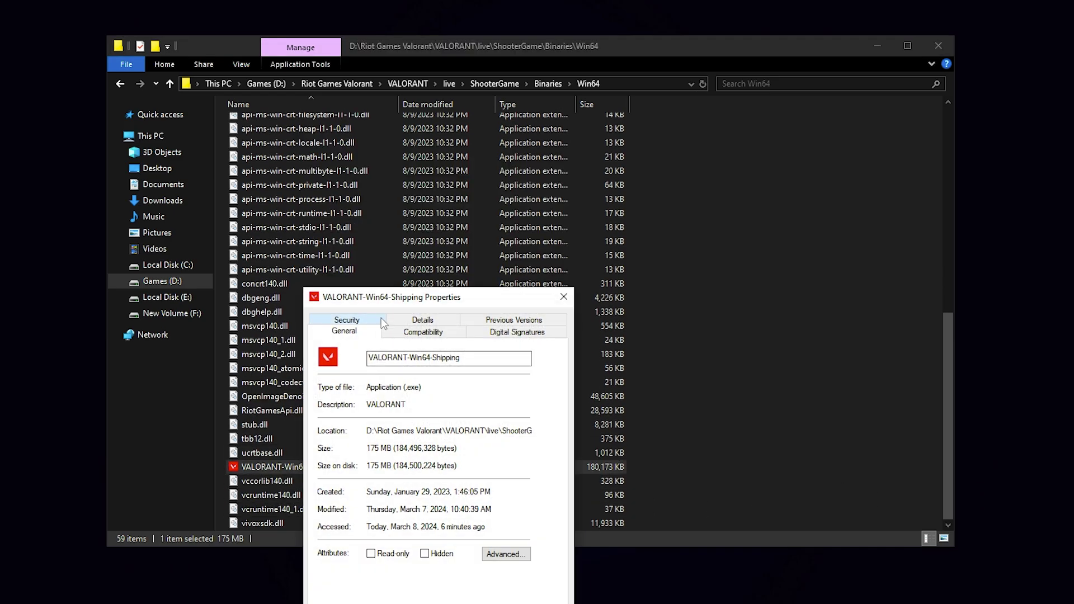
pyautogui.moveTo(386, 355); pyautogui.dragTo(371, 75)
pyautogui.click(399, 109)
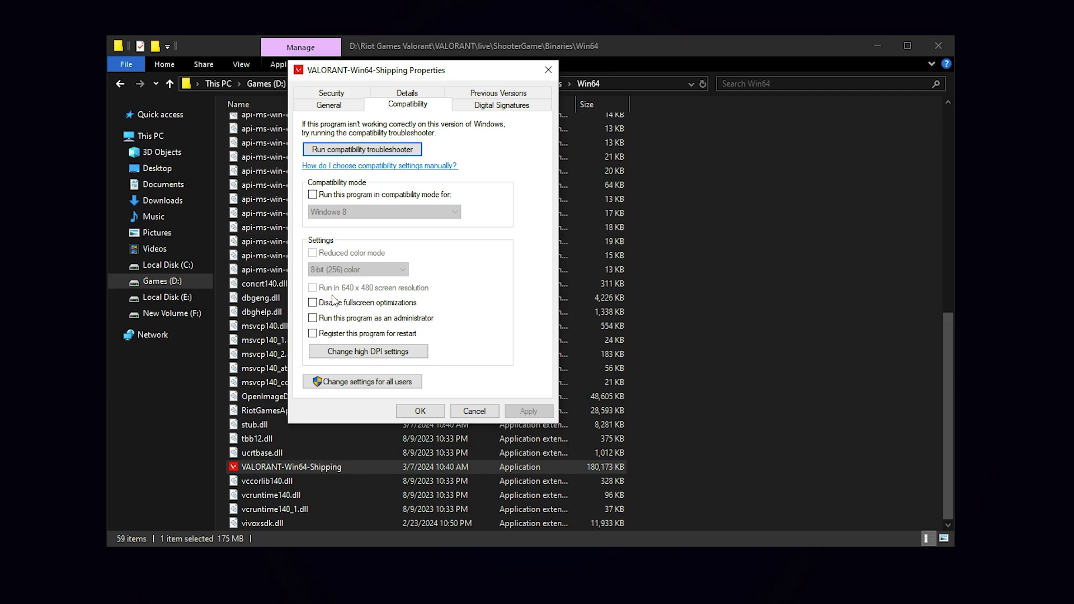
# - Disable fullscreen optimizations and override high DPI scaling behavior with scaling performed by Application, then save the properties and close the folder
pyautogui.click(361, 354)
pyautogui.moveTo(424, 135); pyautogui.dragTo(654, 140)
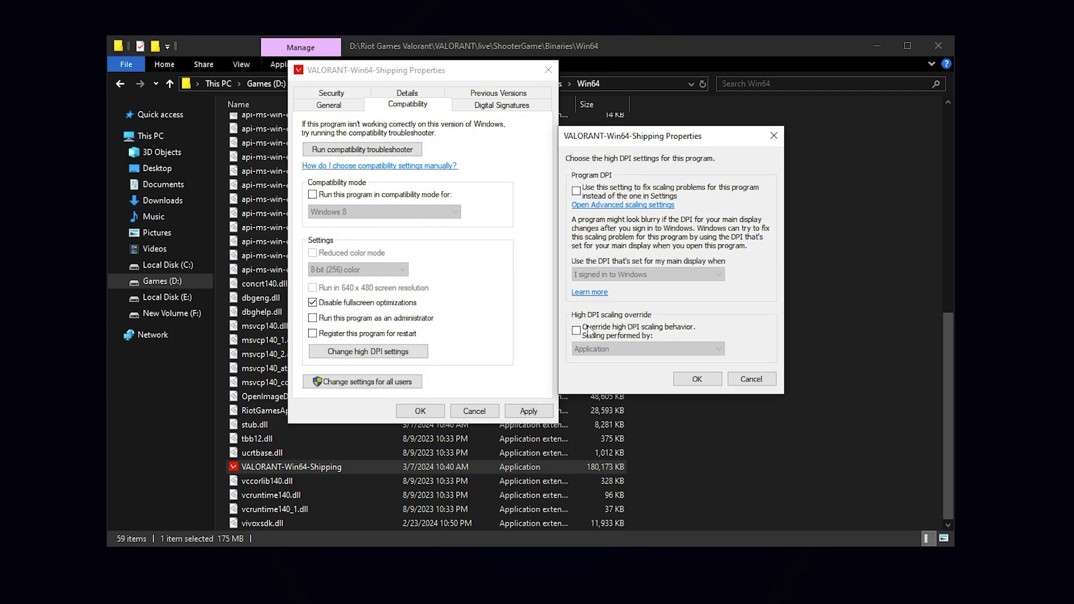
pyautogui.click(582, 348)
pyautogui.click(569, 355)
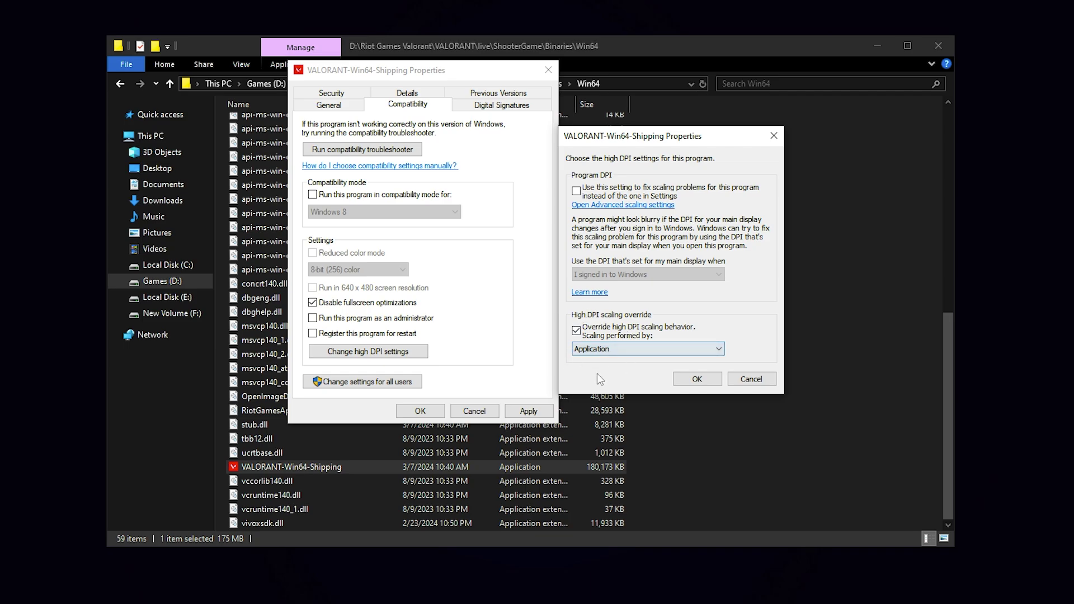
pyautogui.click(696, 381)
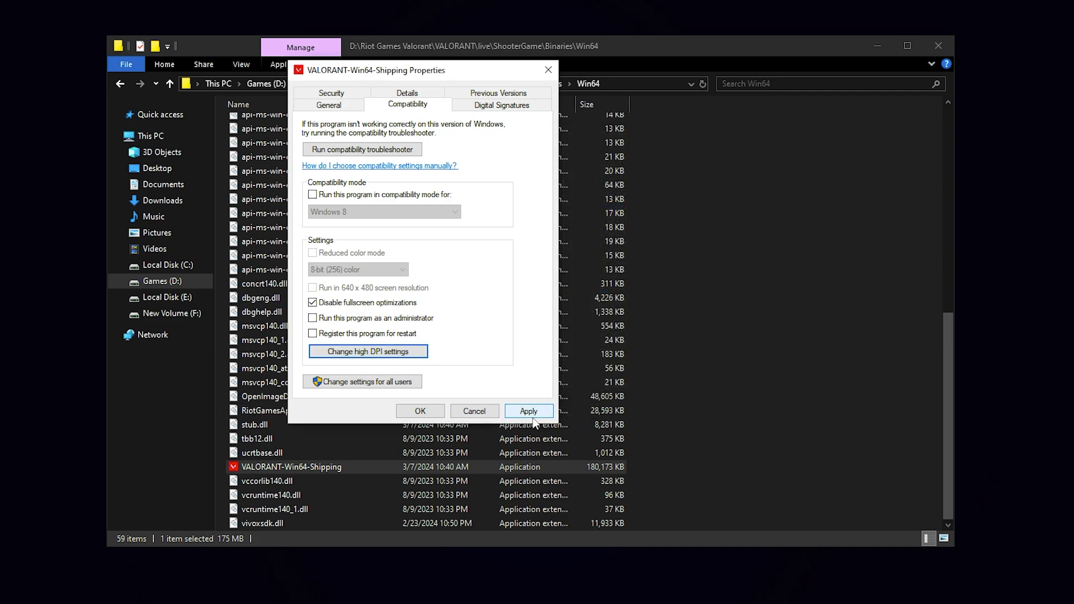
pyautogui.click(421, 411)
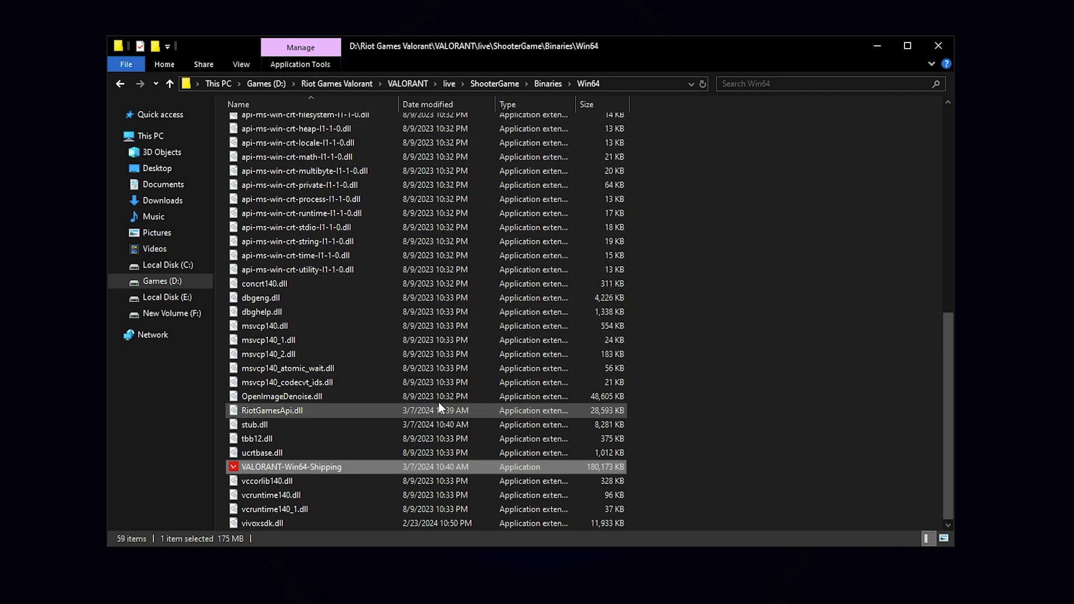
pyautogui.click(938, 45)
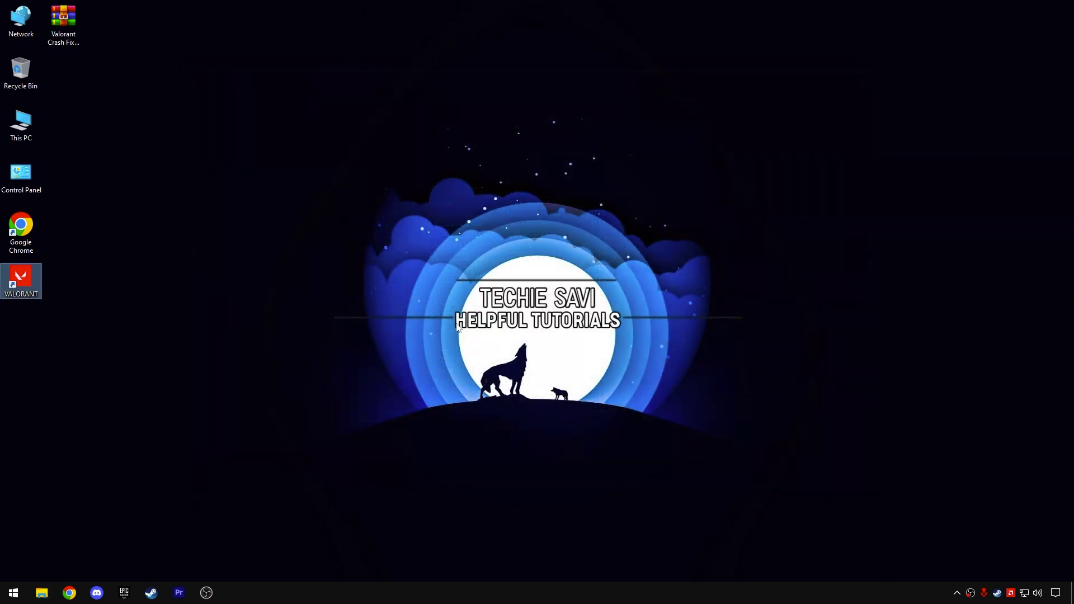
# - Search Windows for "GPU Settings" and open the Graphics settings
pyautogui.click(14, 594)
pyautogui.write('GPU ')
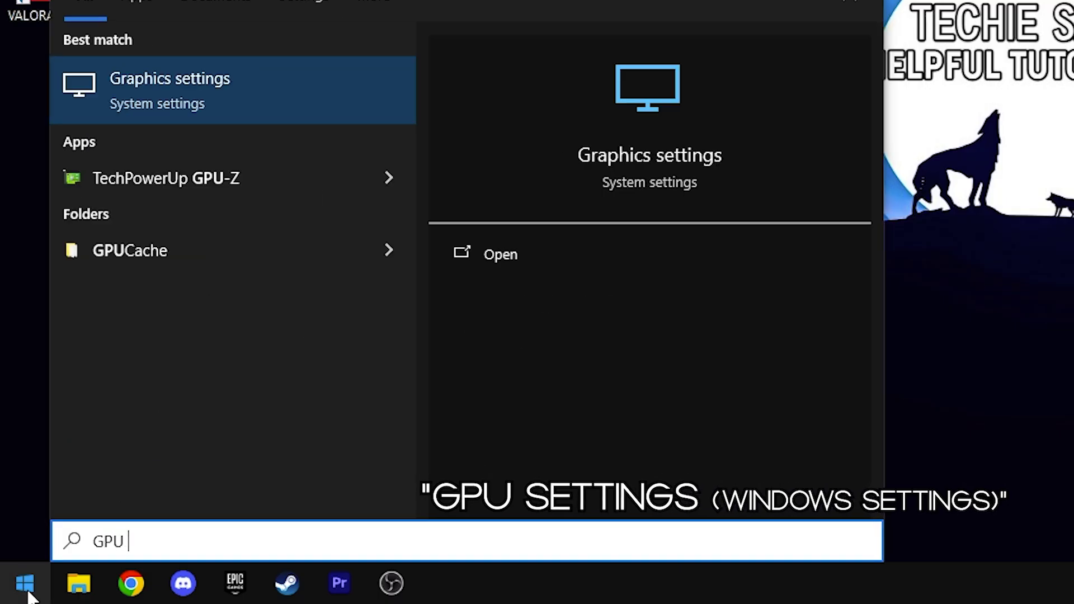
pyautogui.write('Settings')
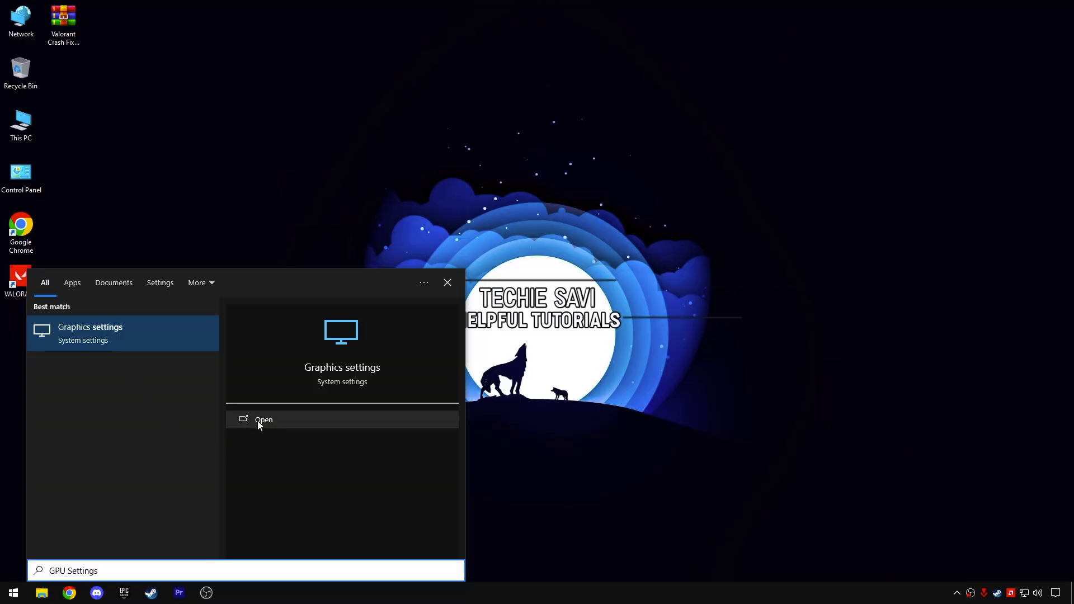
pyautogui.click(491, 254)
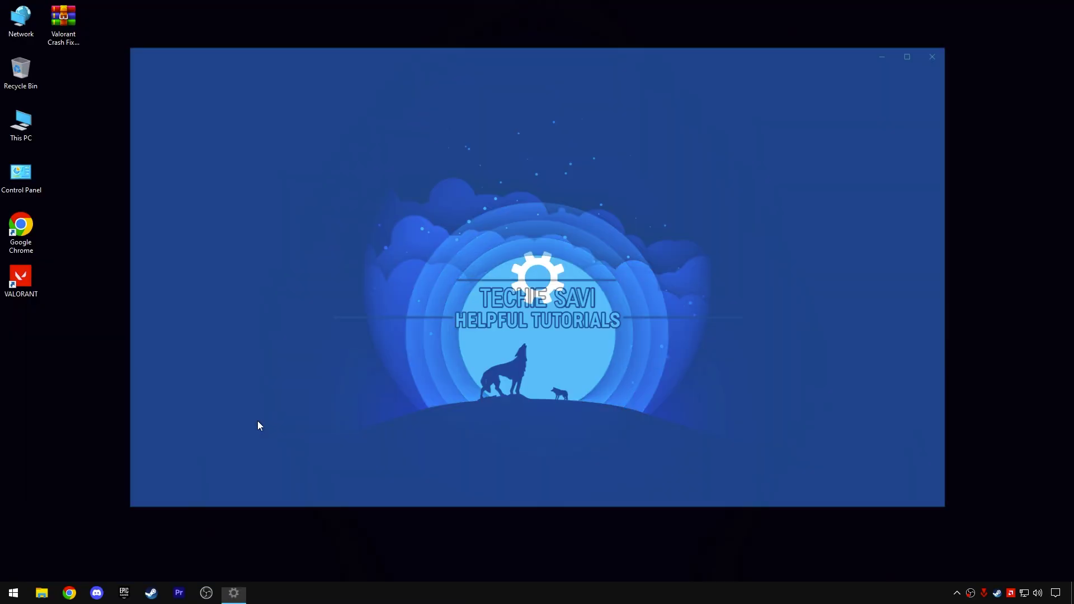
# - Add VALORANT-Win64-Shipping from D:\Riot Games Valorant\VALORANT\live\ShooterGame\Binaries\Win64 to the graphics performance preference list
pyautogui.click(165, 317)
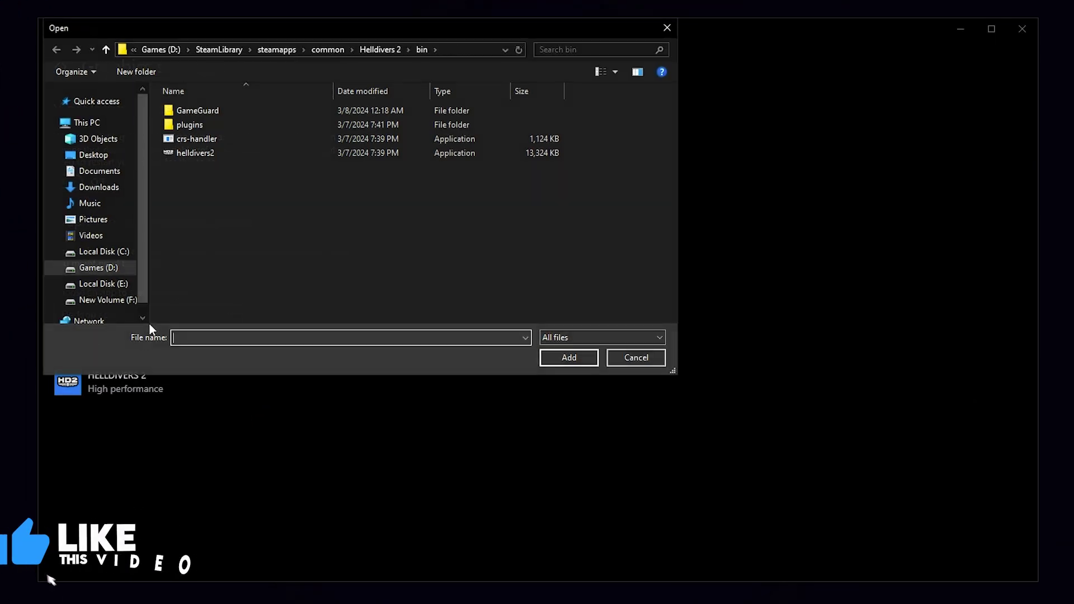
pyautogui.click(168, 51)
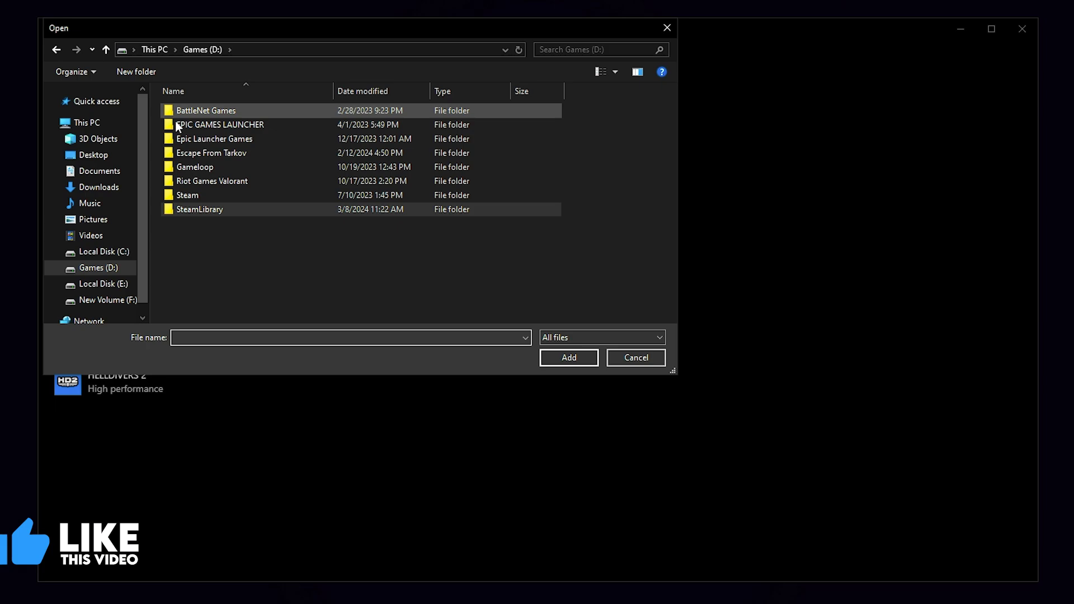
pyautogui.doubleClick(208, 183)
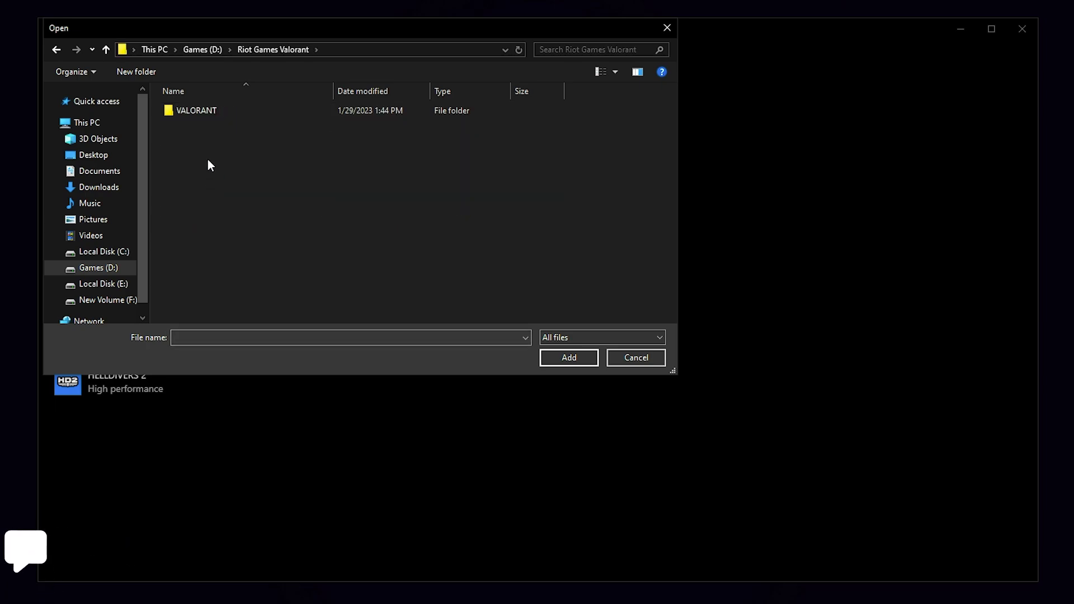
pyautogui.doubleClick(202, 112)
pyautogui.doubleClick(203, 111)
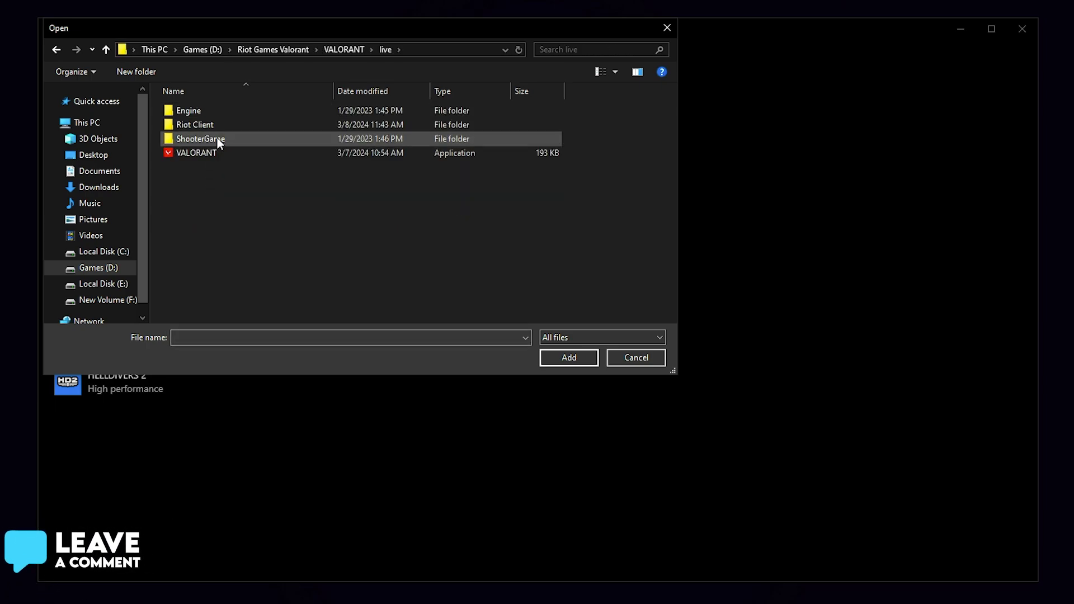
pyautogui.doubleClick(258, 139)
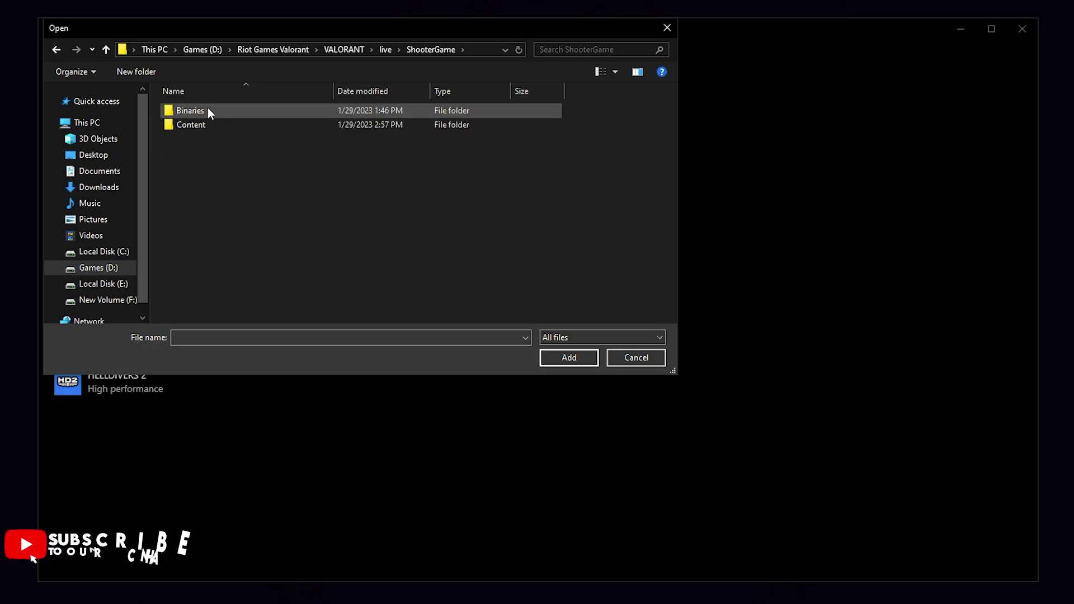
pyautogui.doubleClick(207, 109)
pyautogui.doubleClick(206, 110)
pyautogui.click(252, 112)
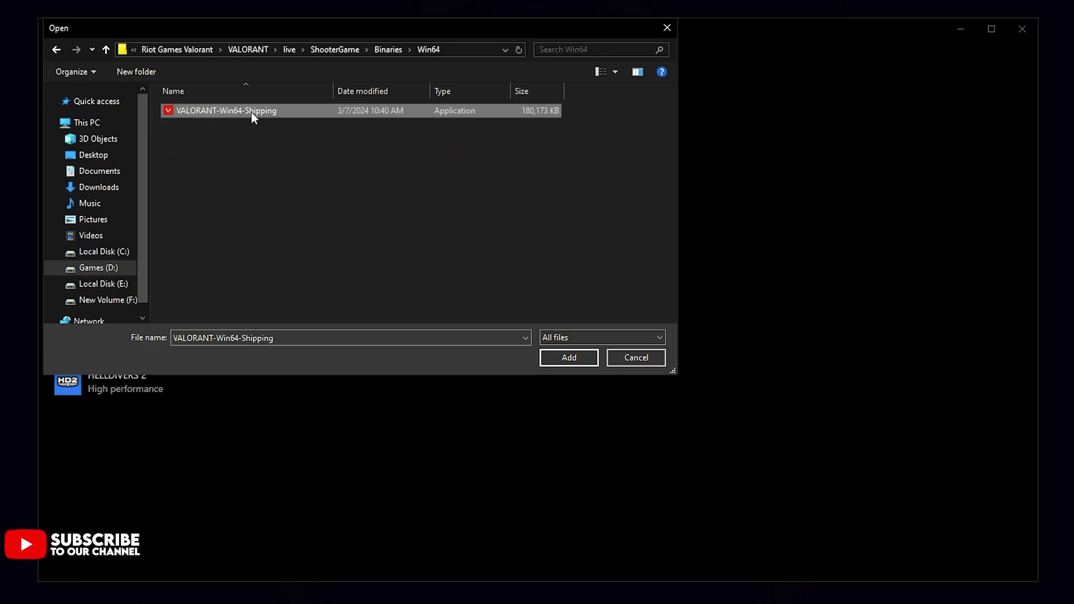
pyautogui.click(569, 358)
# - Set VALORANT's graphics preference to High performance, save it and close the settings
pyautogui.click(259, 489)
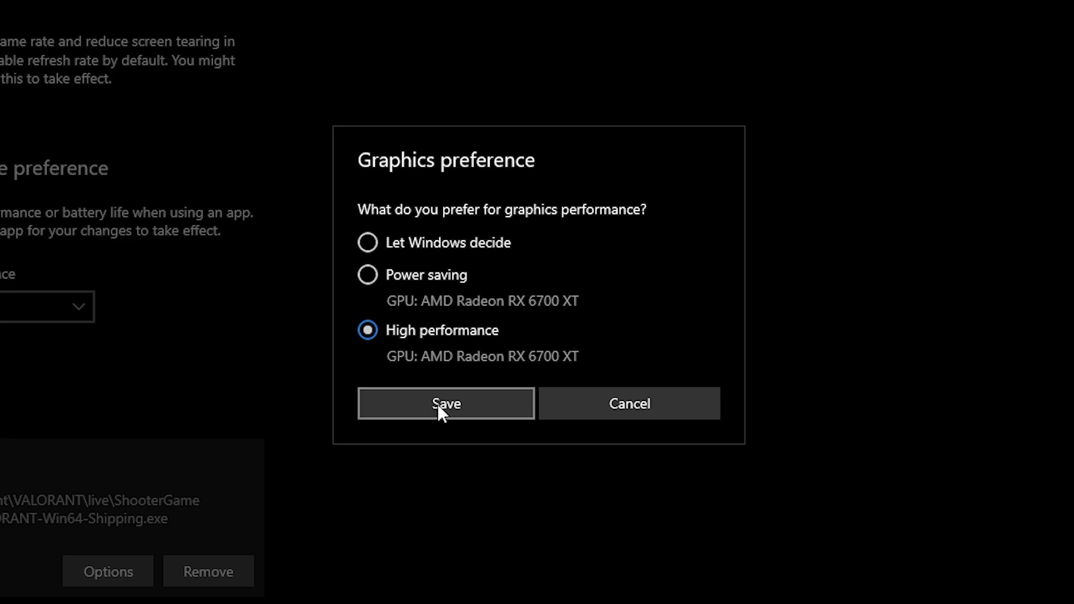
pyautogui.click(469, 410)
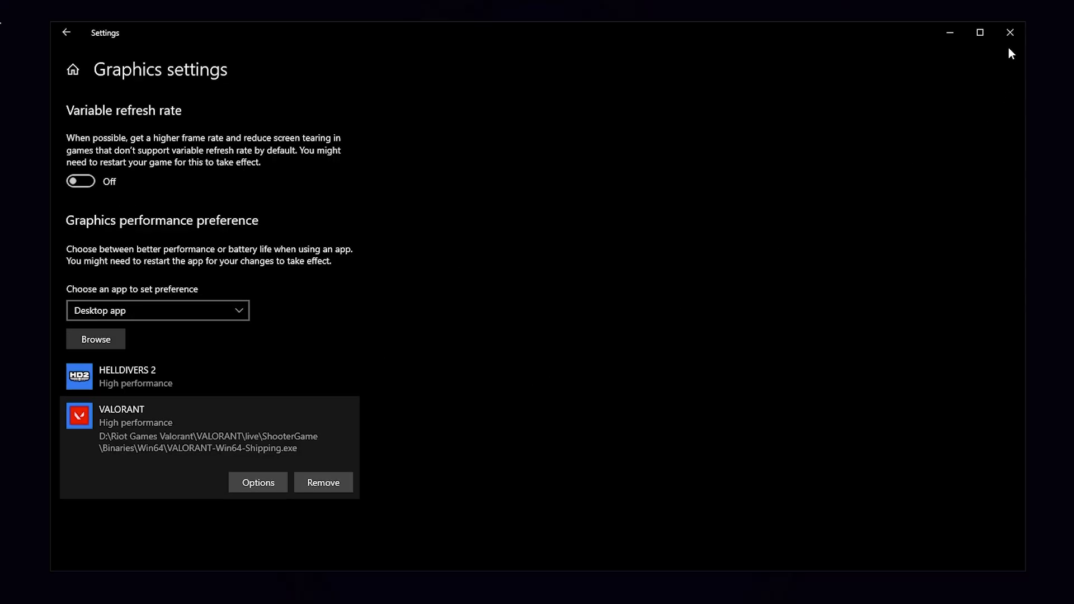
pyautogui.click(1022, 29)
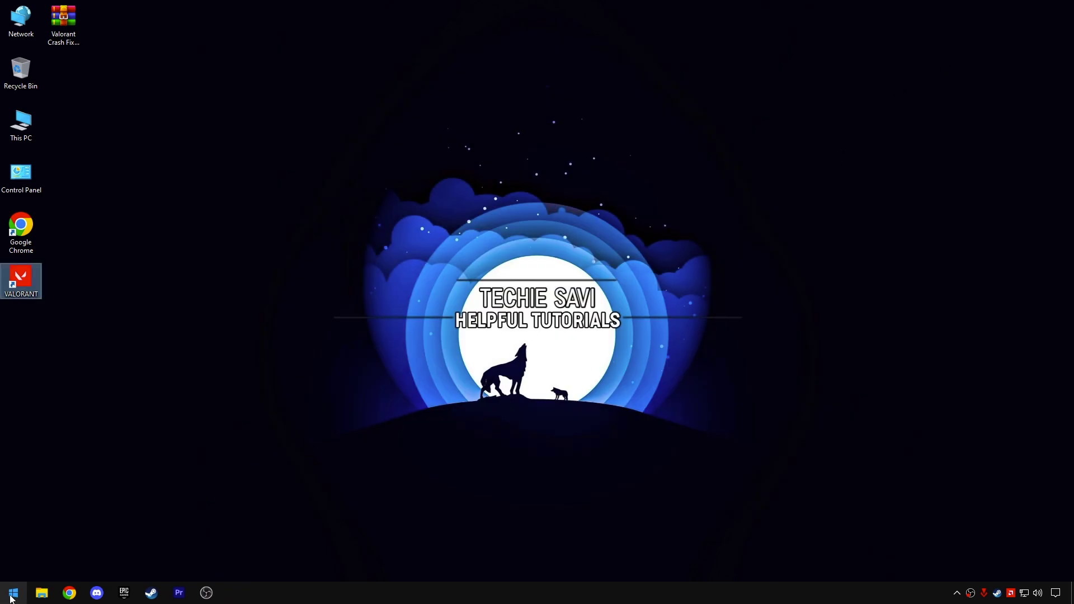
# - Search Windows for %localappdata% and open that folder
pyautogui.click(12, 592)
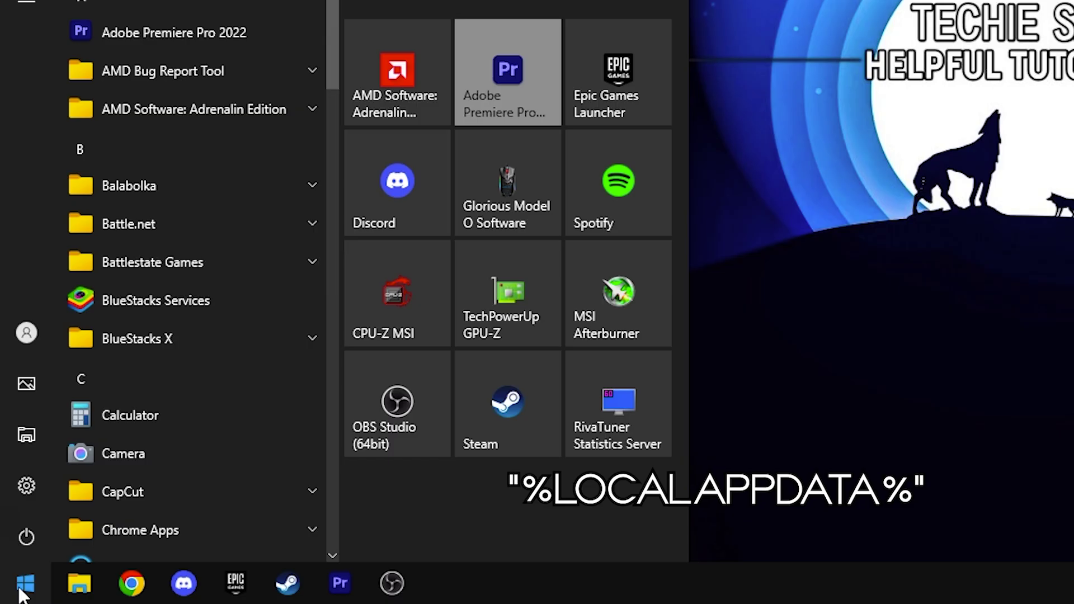
pyautogui.write('%localapp')
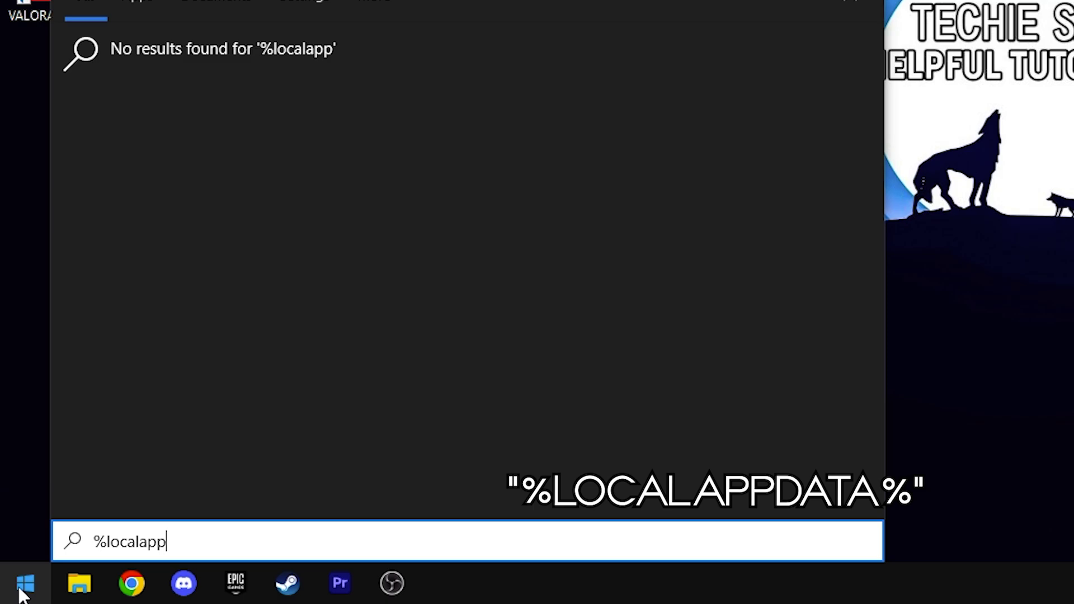
pyautogui.write('data%')
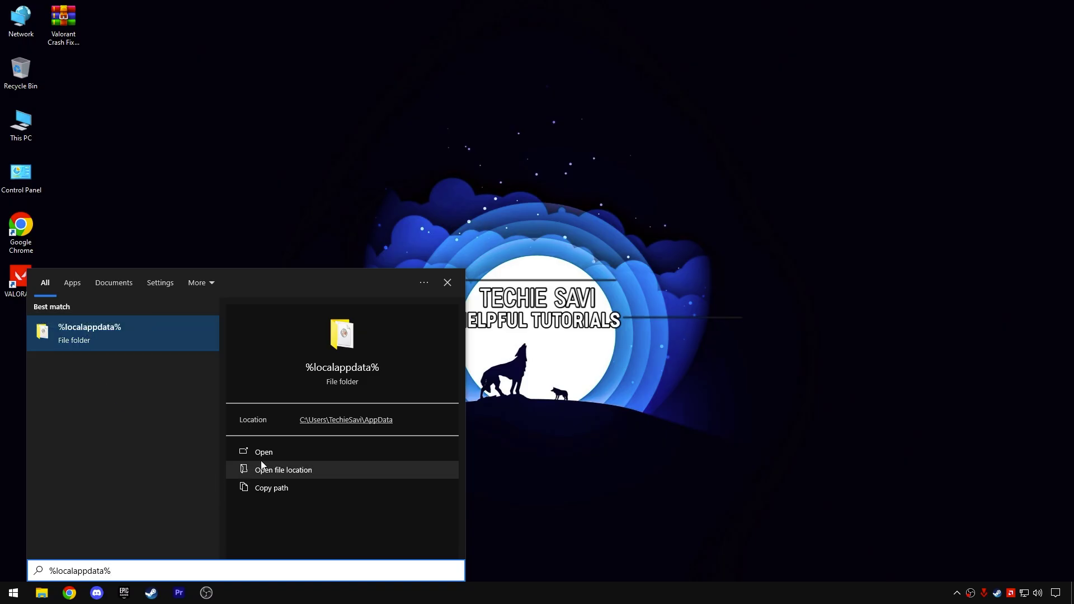
pyautogui.click(265, 454)
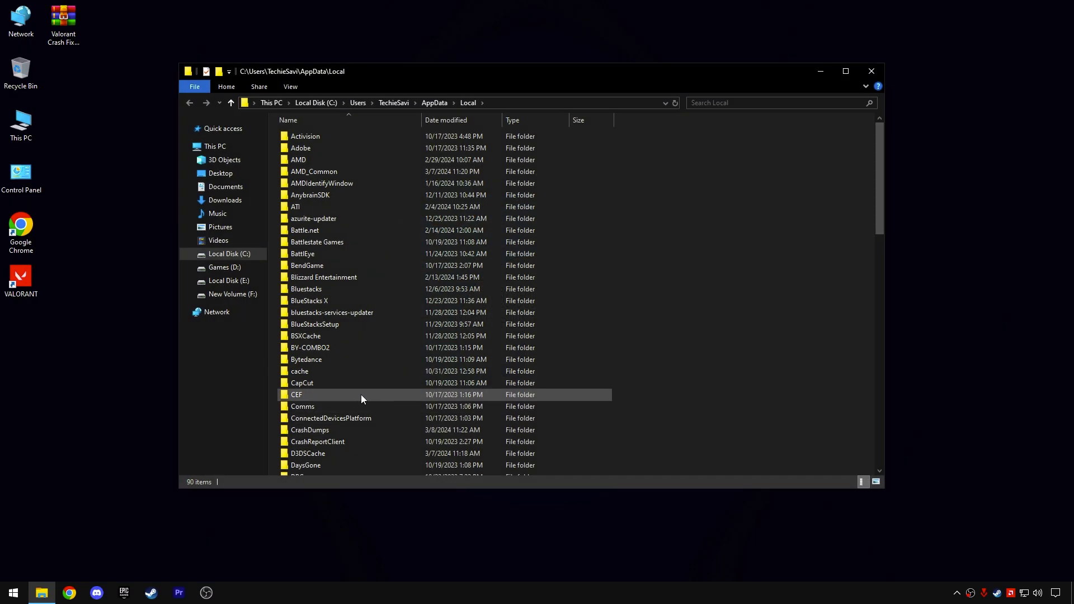
# - Delete the Crashes, Logs, Telemetry and webcache folders from VALORANT\Saved, keeping Config, and close the folder window
pyautogui.moveTo(949, 207); pyautogui.dragTo(935, 502)
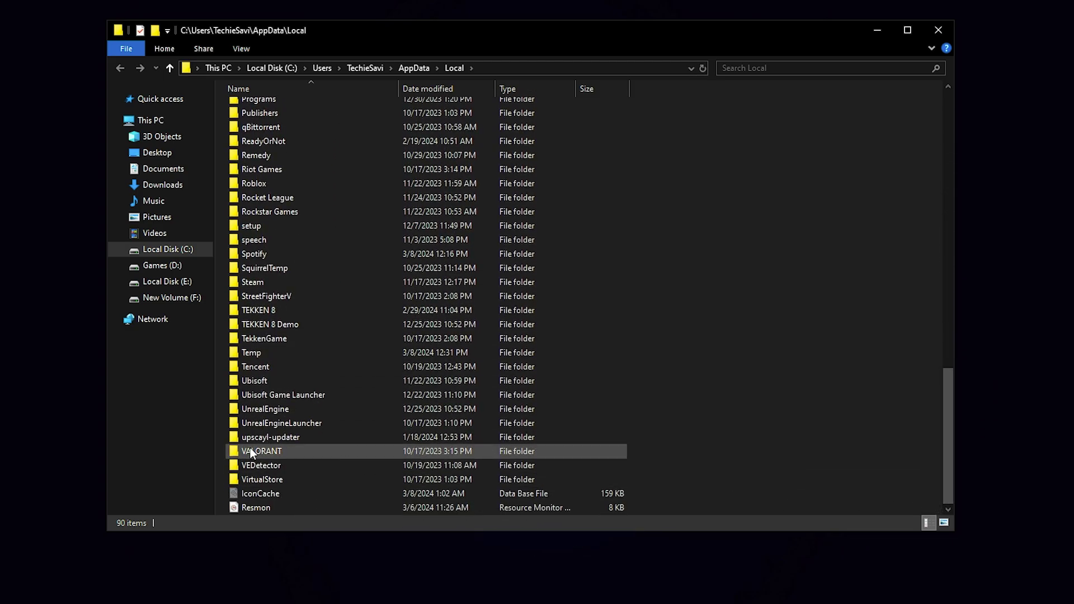
pyautogui.doubleClick(269, 453)
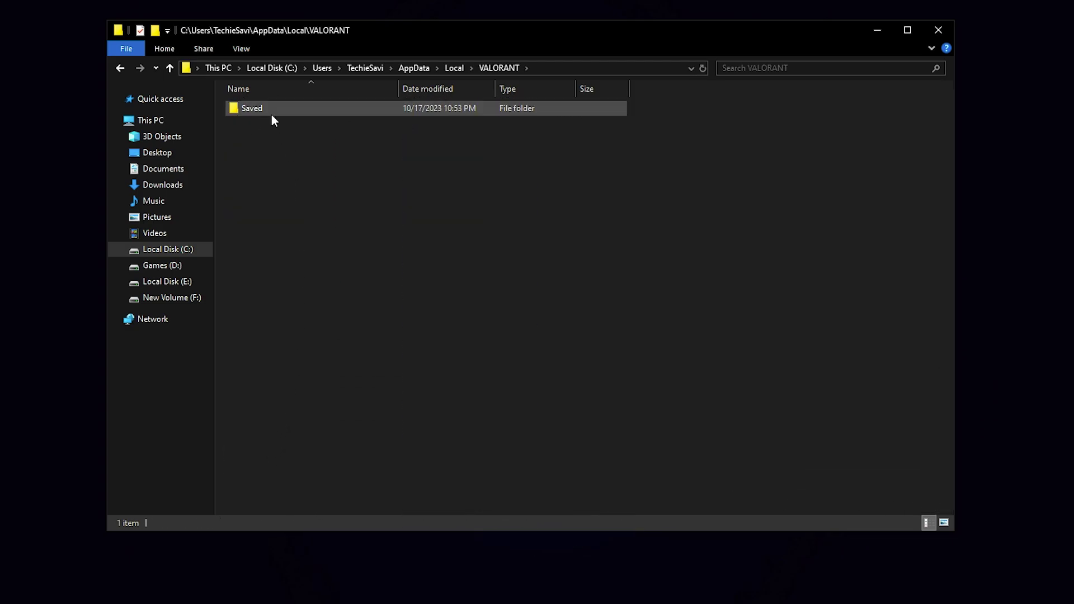
pyautogui.doubleClick(249, 109)
pyautogui.moveTo(258, 199); pyautogui.dragTo(275, 122)
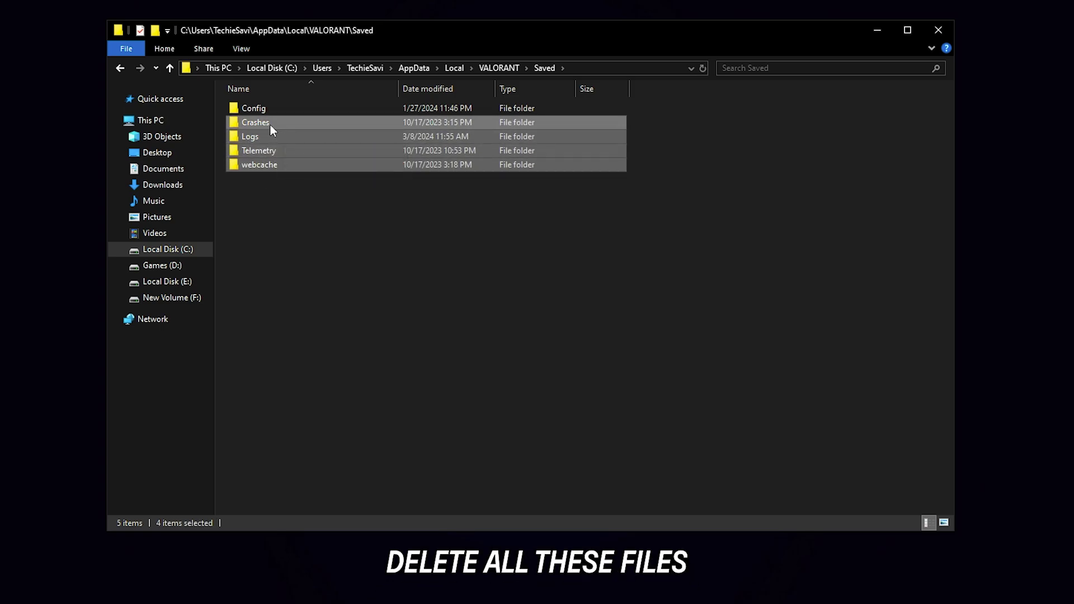
pyautogui.rightClick(271, 125)
pyautogui.click(307, 386)
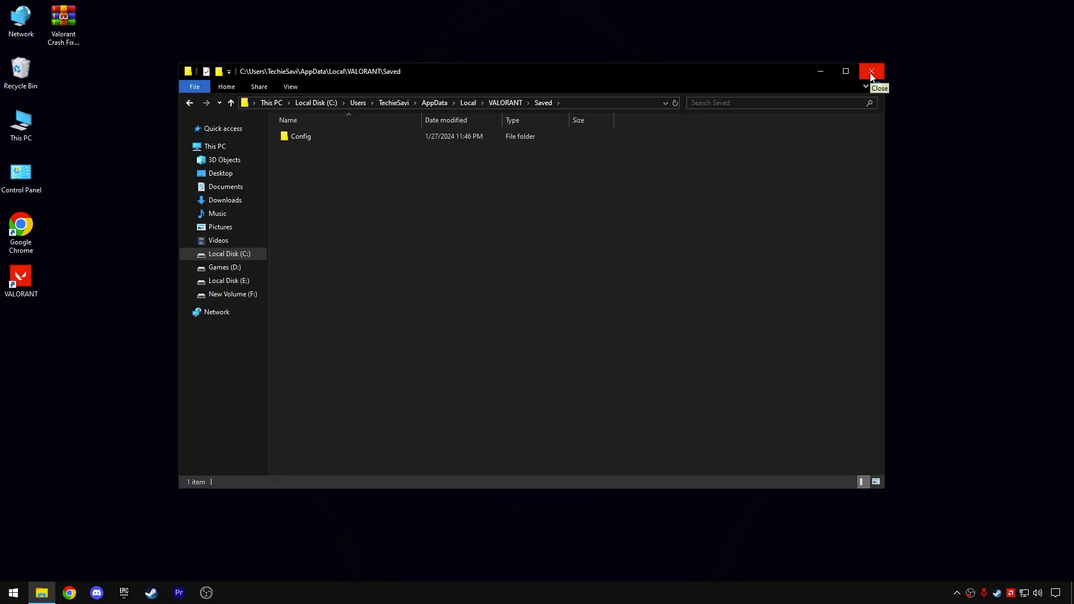
pyautogui.click(871, 72)
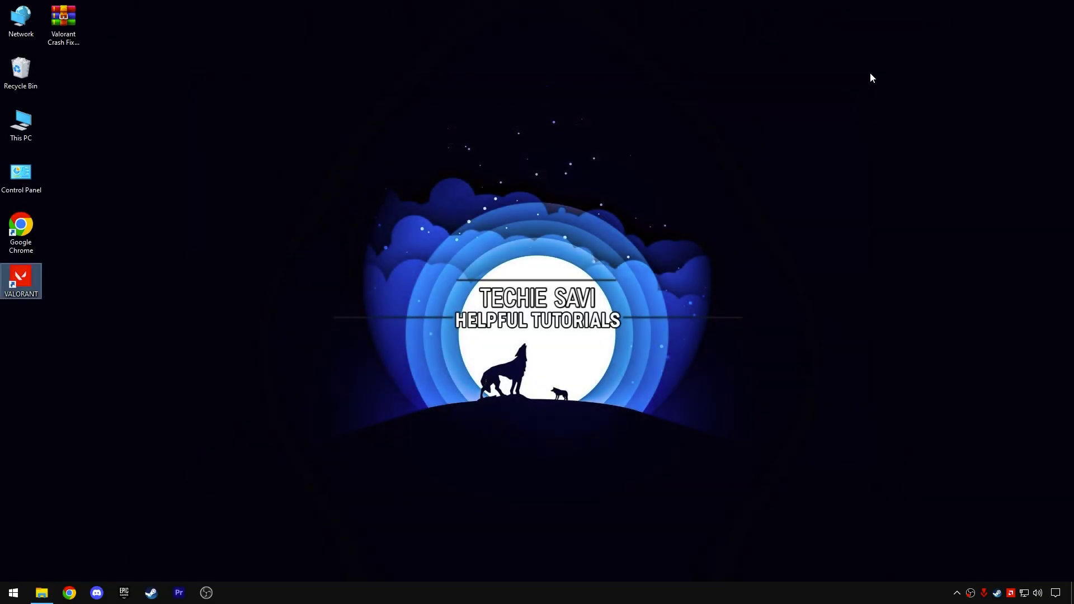
# - Search Windows for Control Panel and open the allowed apps list of Windows Defender Firewall under System and Security
pyautogui.click(14, 593)
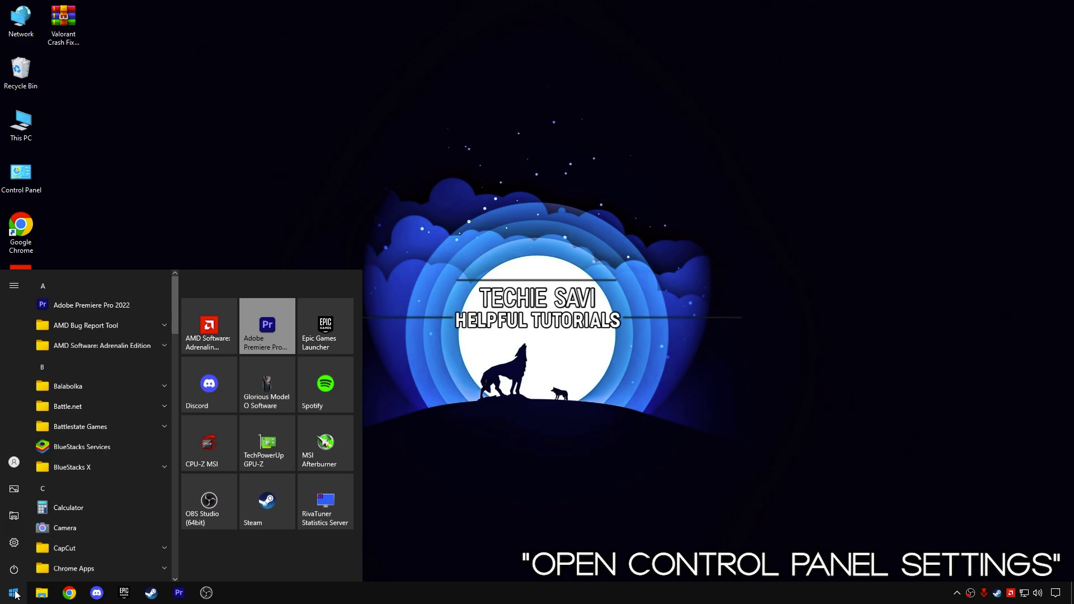
pyautogui.write('Control panel')
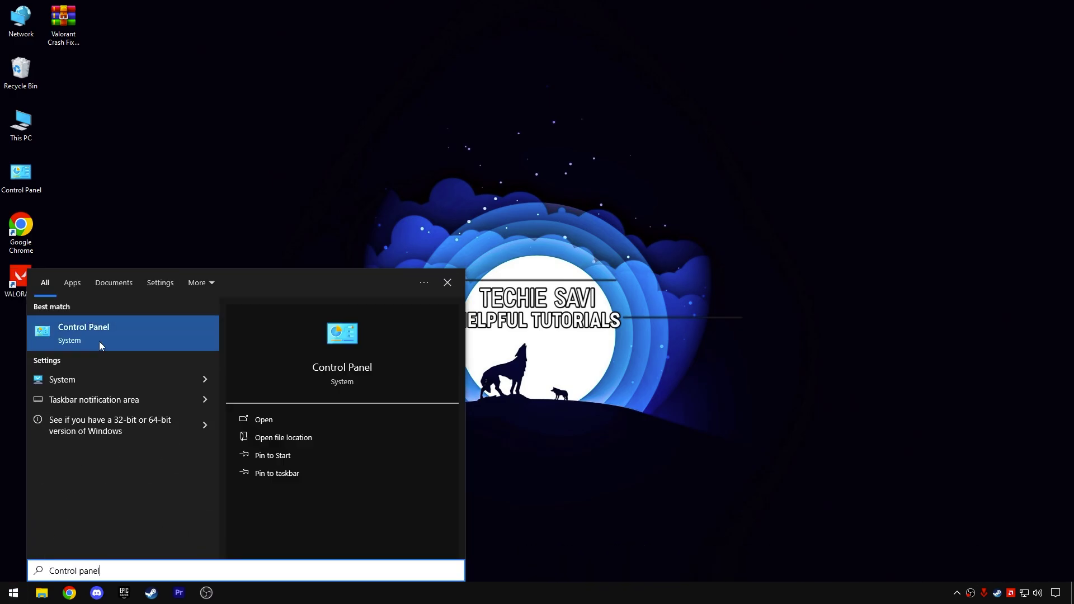
pyautogui.click(298, 422)
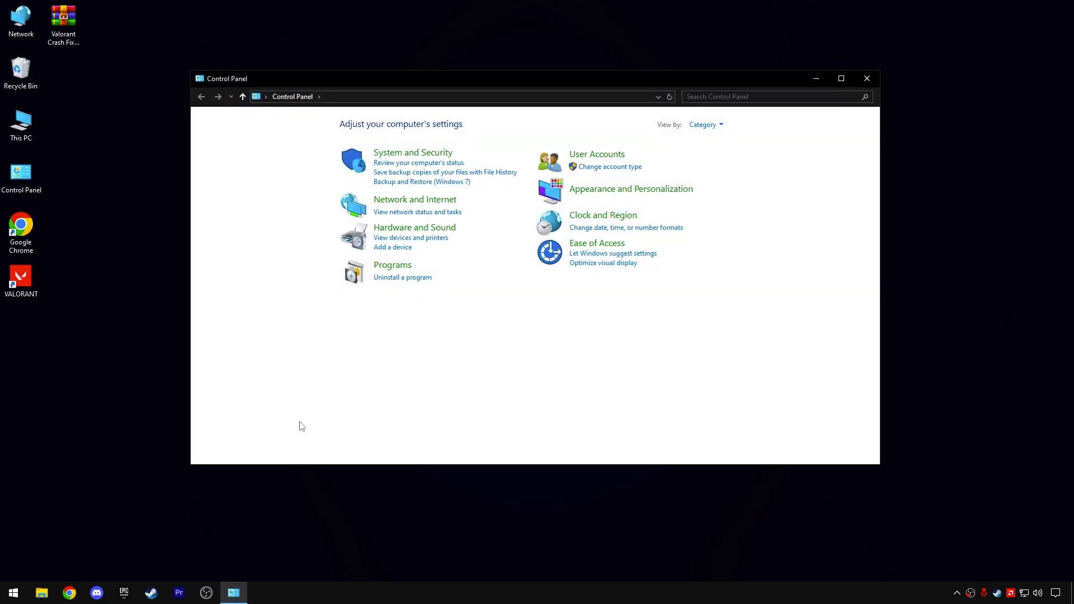
pyautogui.click(415, 201)
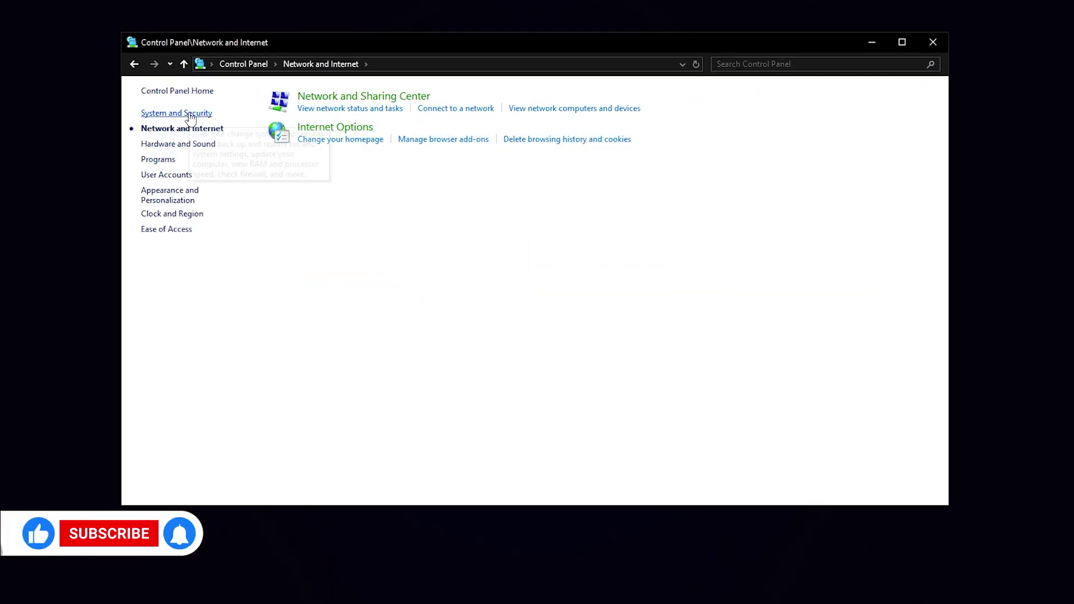
pyautogui.click(190, 114)
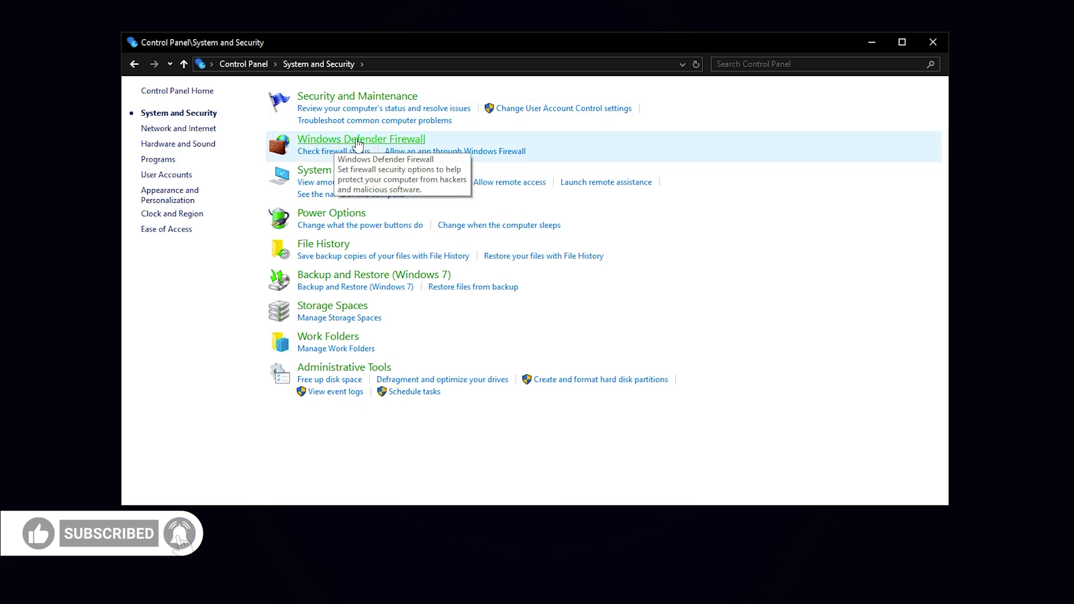
pyautogui.click(335, 140)
pyautogui.click(189, 124)
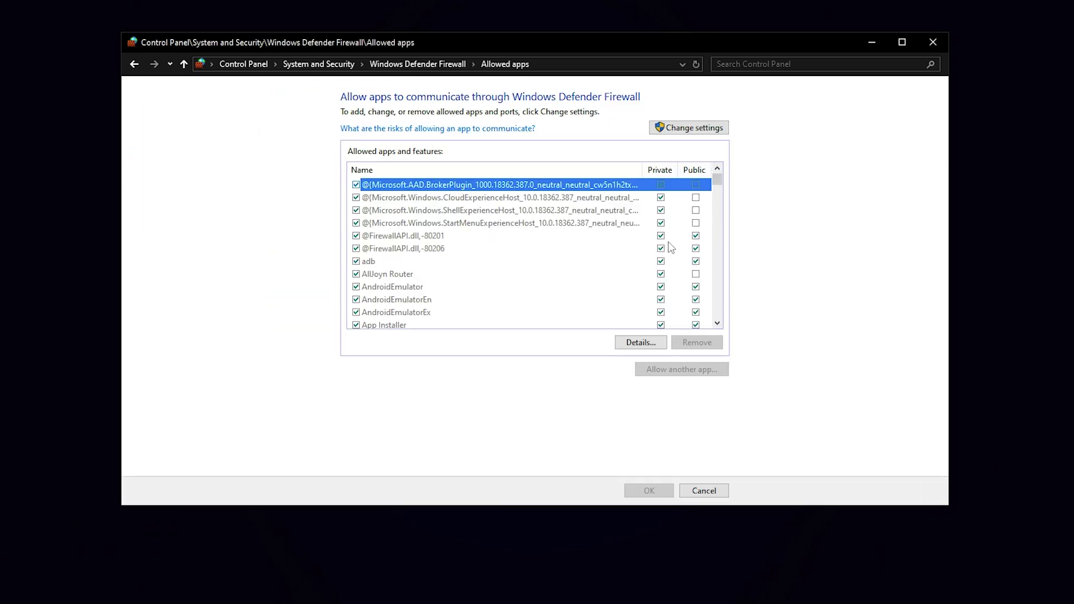
# - Add VALORANT-Win64-Shipping from D:\Riot Games Valorant\VALORANT\live\ShooterGame\Binaries\Win64 to the firewall's allowed apps
pyautogui.click(688, 127)
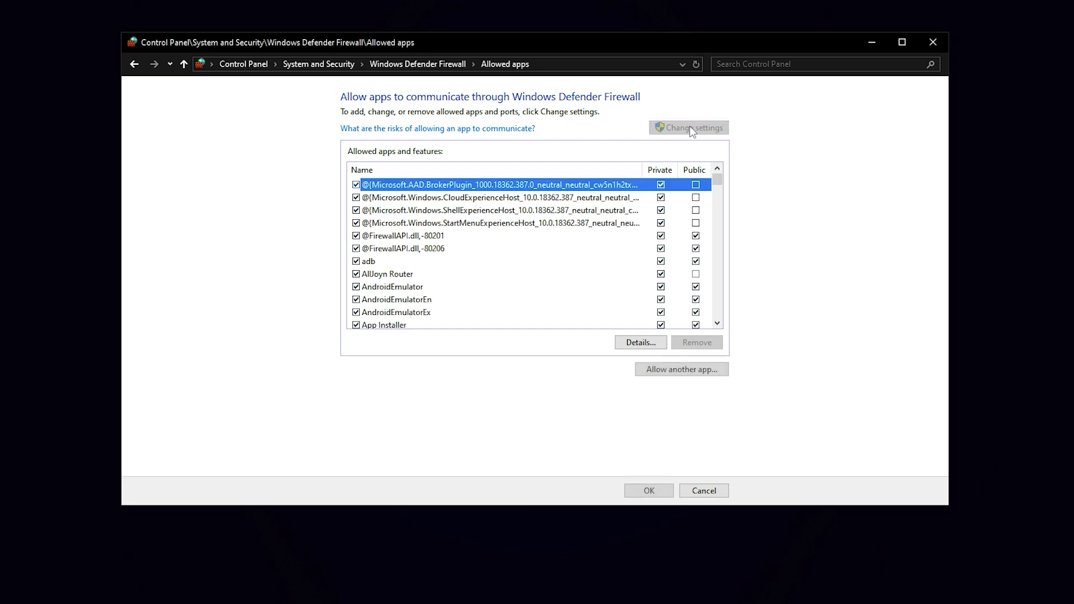
pyautogui.click(661, 374)
pyautogui.click(627, 341)
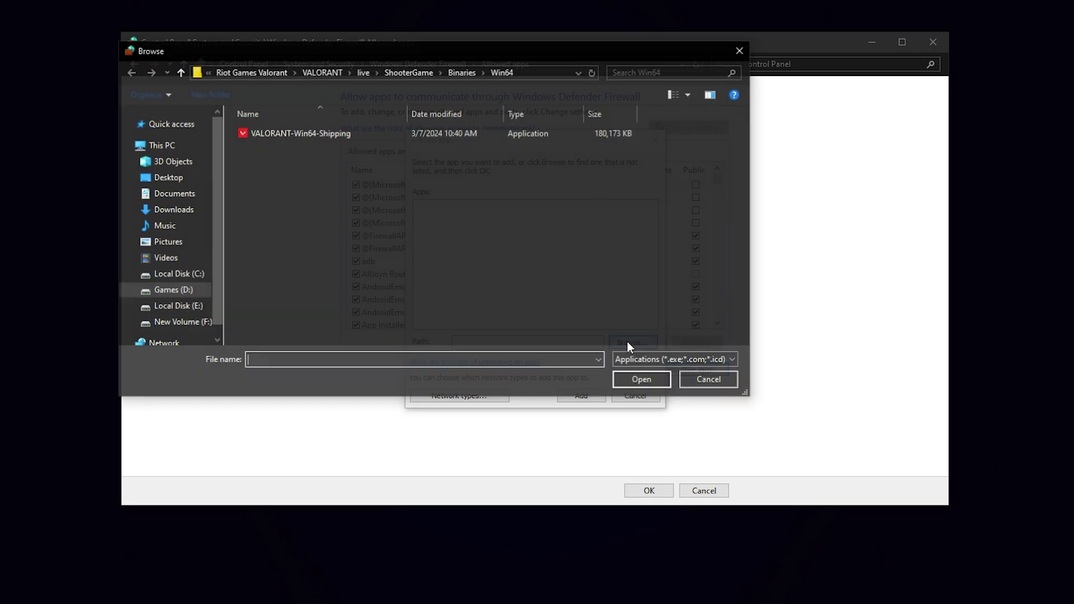
pyautogui.click(253, 72)
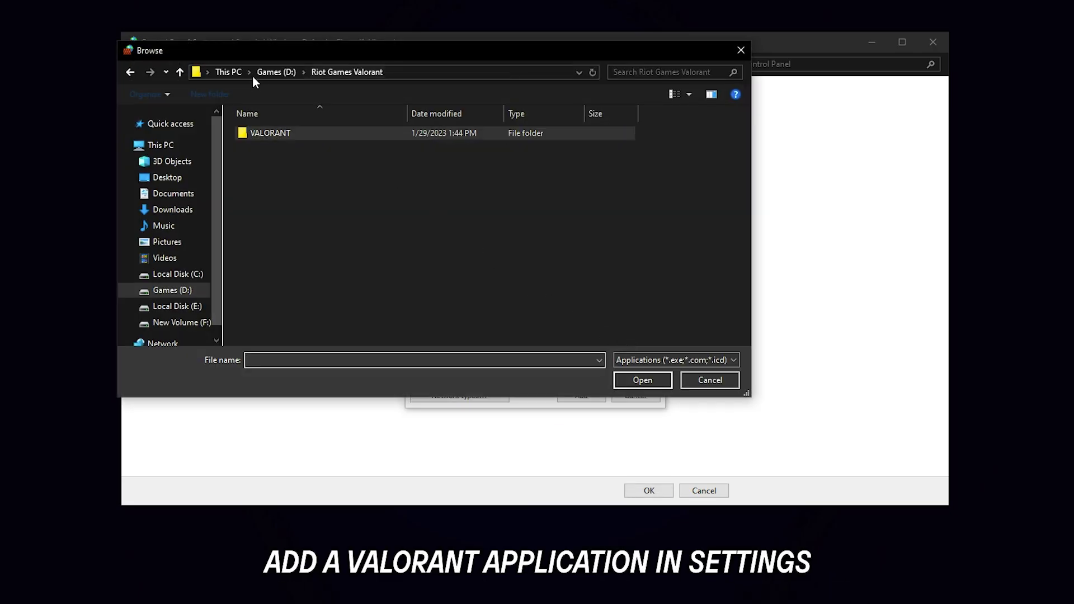
pyautogui.doubleClick(291, 133)
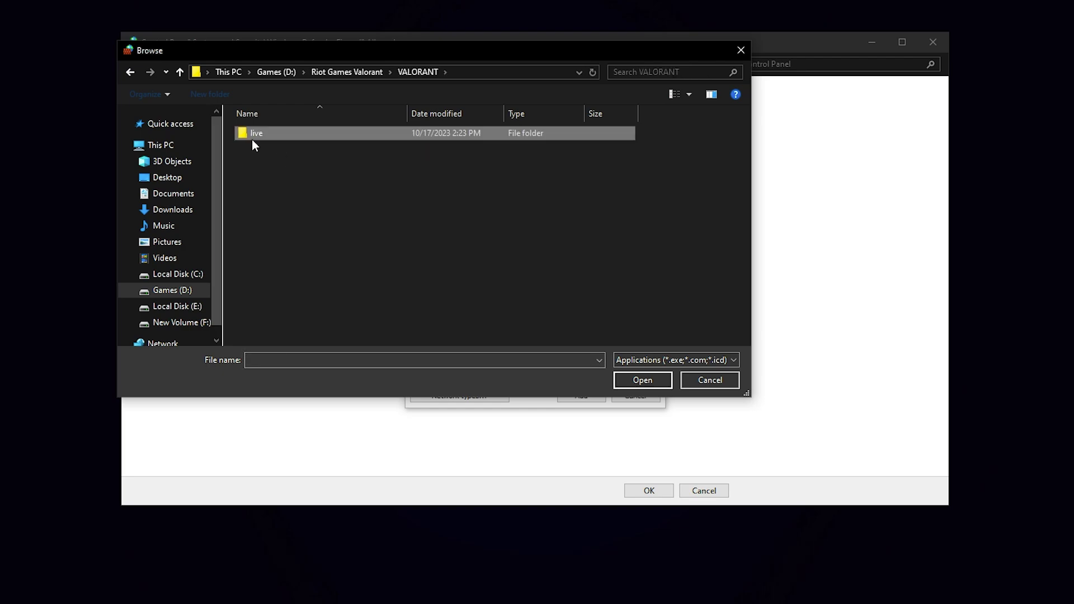
pyautogui.doubleClick(252, 139)
pyautogui.doubleClick(280, 161)
pyautogui.doubleClick(274, 133)
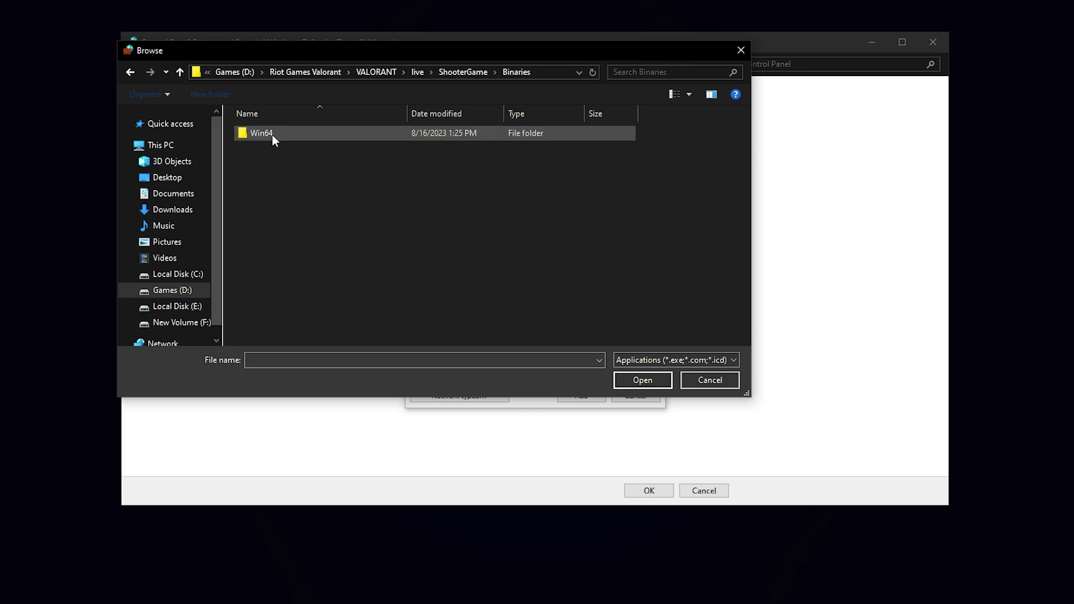
pyautogui.doubleClick(276, 133)
pyautogui.click(290, 135)
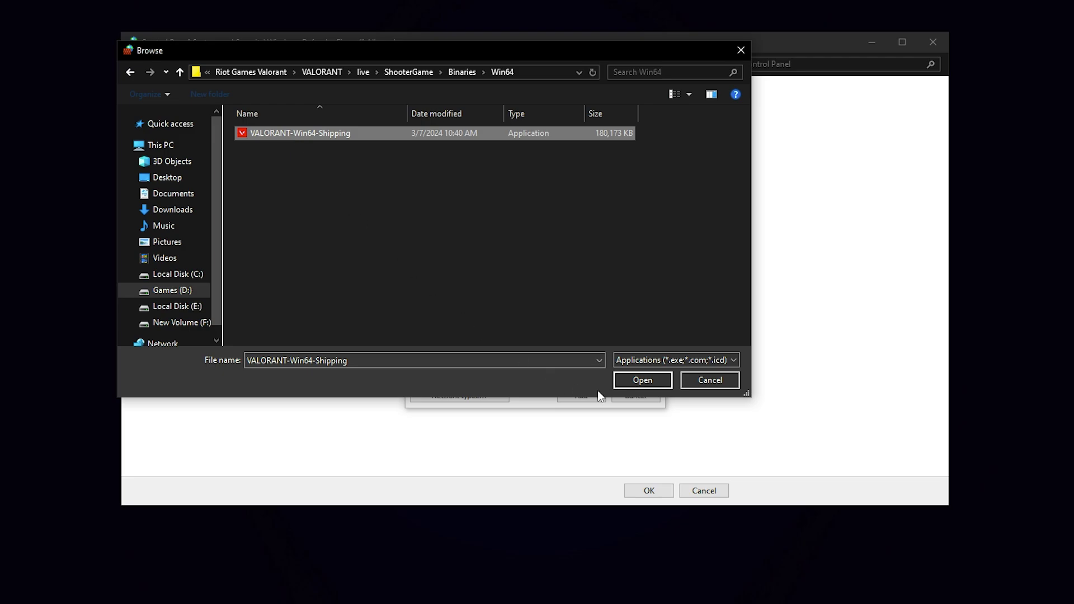
pyautogui.click(643, 379)
pyautogui.click(454, 211)
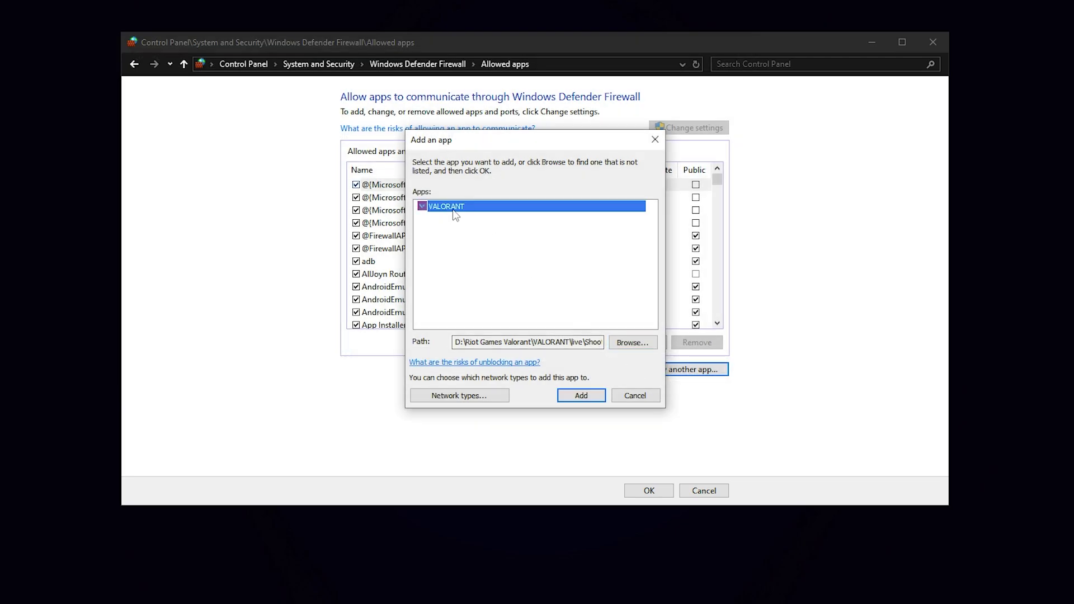
pyautogui.click(582, 397)
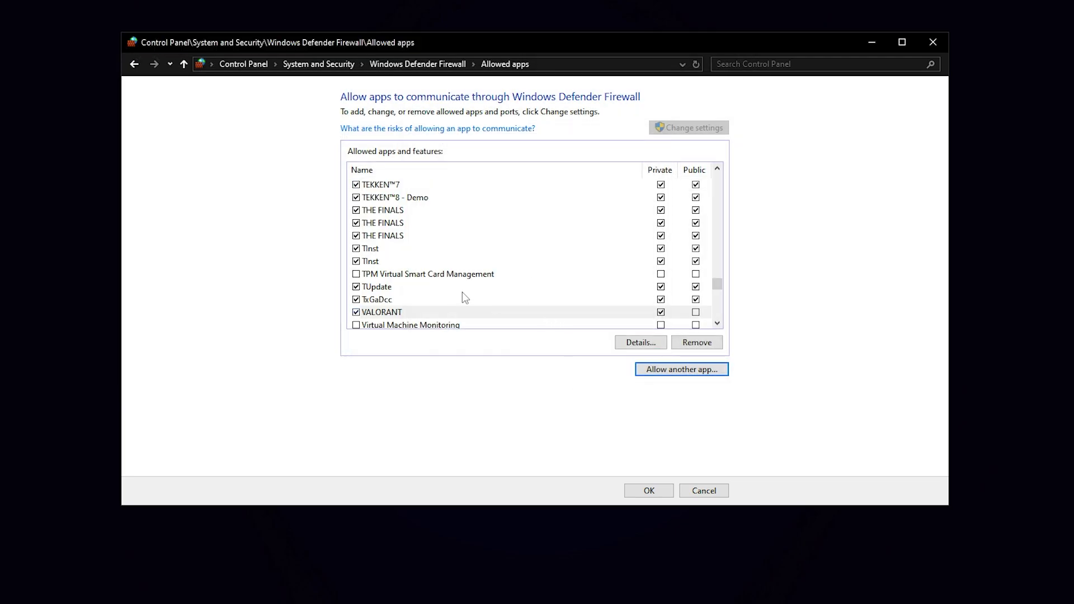
# - Allow VALORANT through the firewall on public networks as well as private ones, save the change and close Control Panel
pyautogui.click(392, 313)
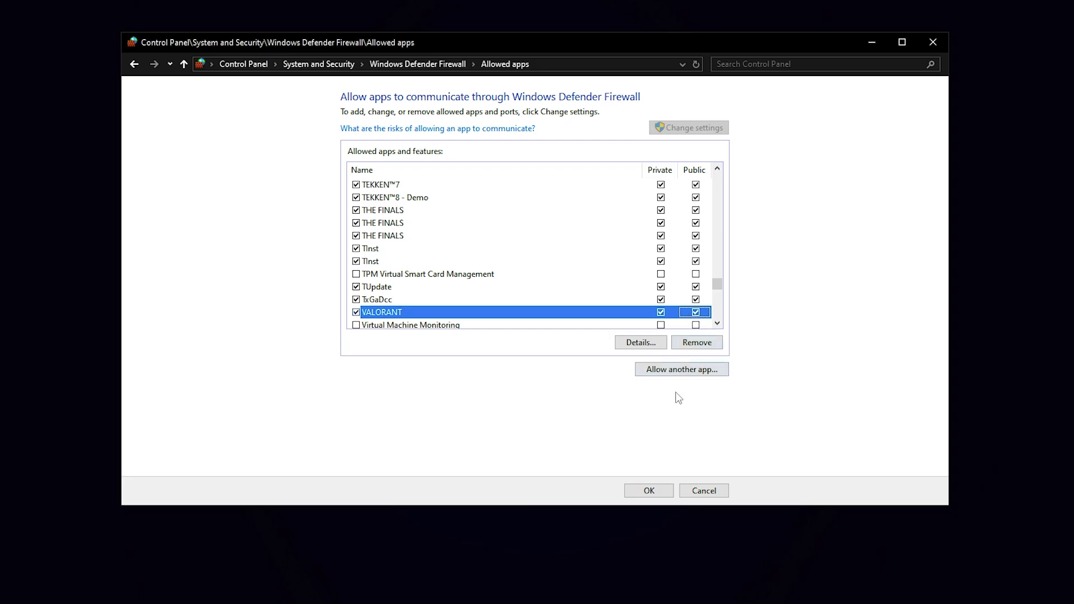
pyautogui.click(649, 490)
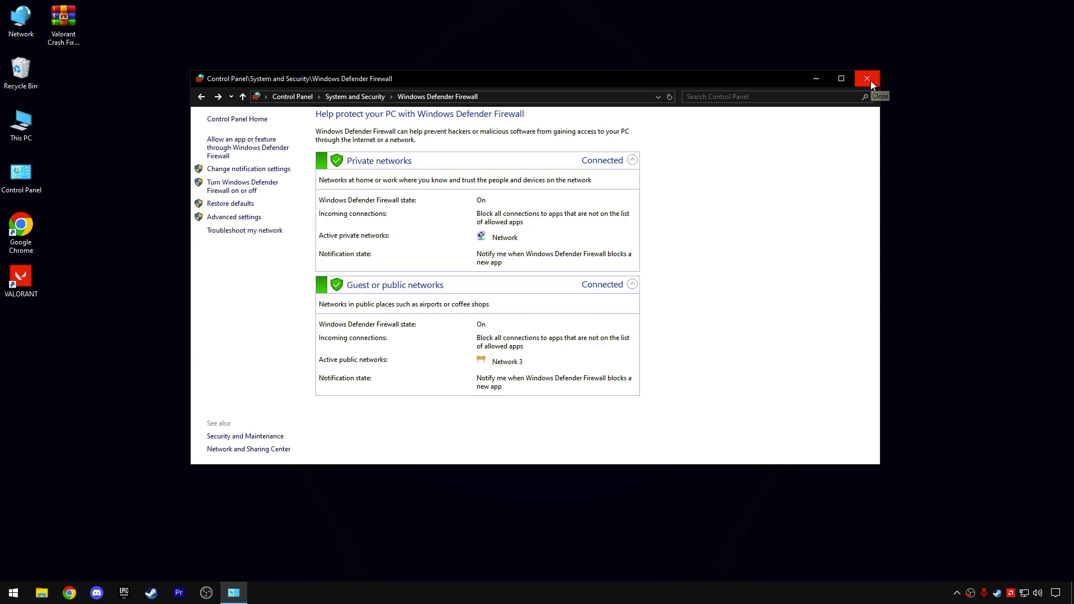
pyautogui.click(871, 84)
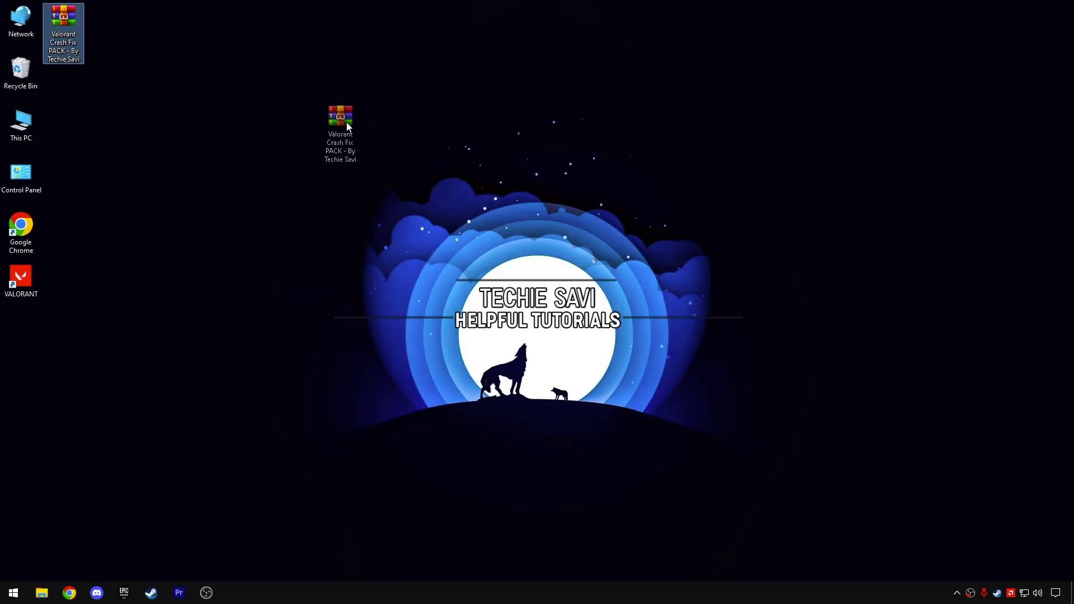
# - Move the Valorant Crash Fix PACK archive toward the middle of the desktop and extract its folder onto the desktop with WinRAR
pyautogui.moveTo(346, 126); pyautogui.dragTo(454, 134)
pyautogui.moveTo(396, 99); pyautogui.dragTo(438, 162)
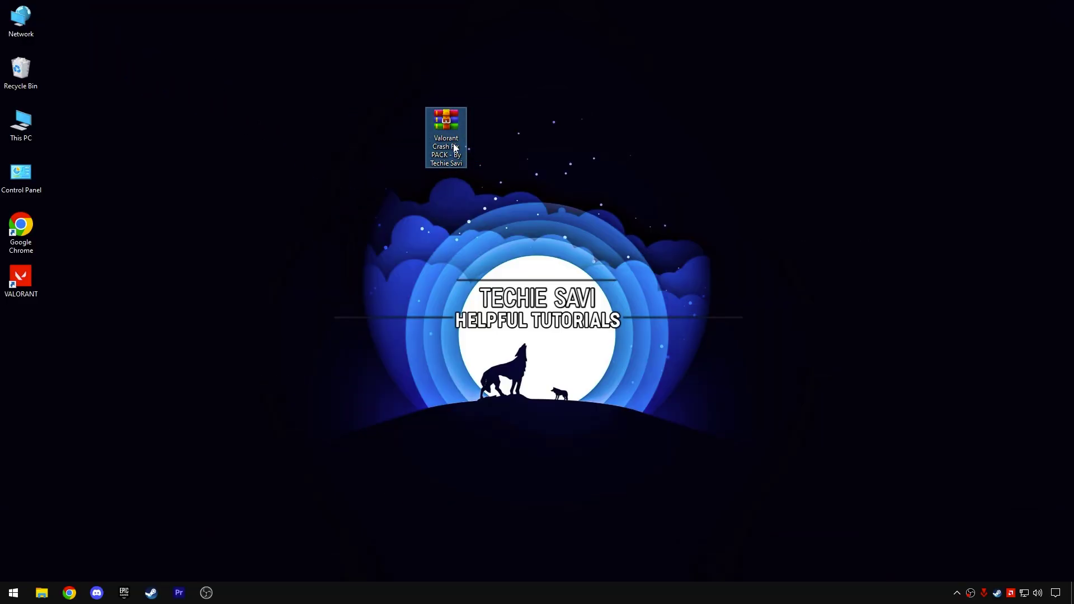
pyautogui.doubleClick(447, 138)
pyautogui.click(158, 181)
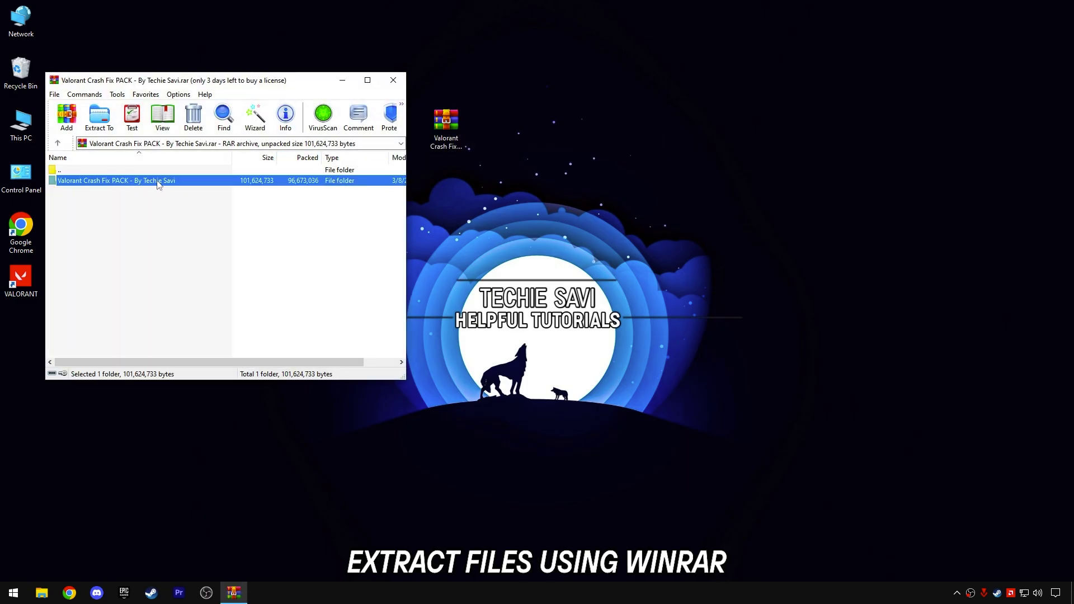
pyautogui.moveTo(415, 216); pyautogui.dragTo(488, 140)
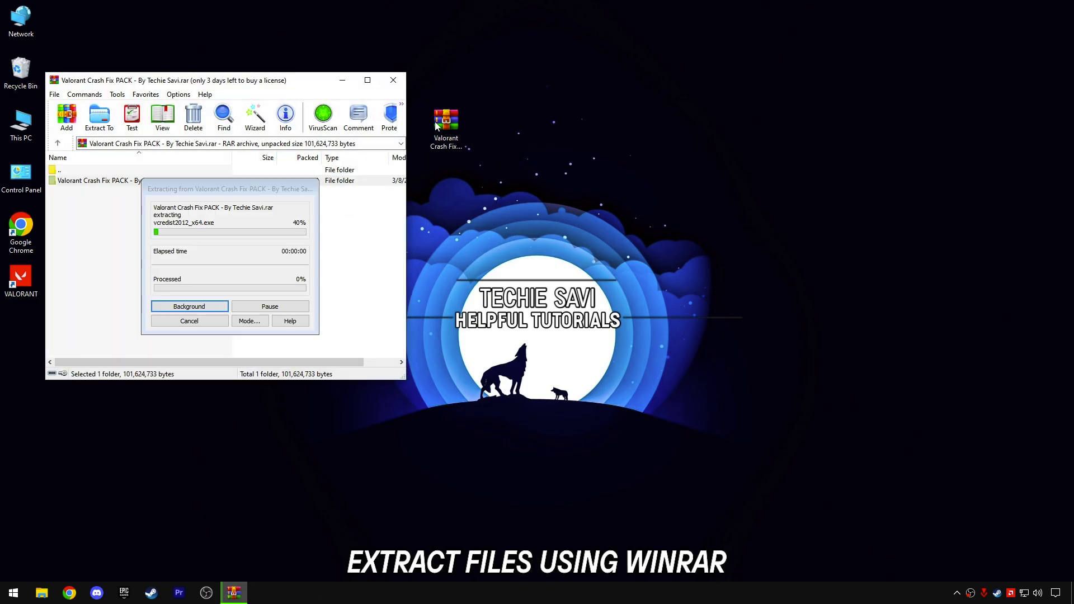
pyautogui.hotkey('alt', 'F4')
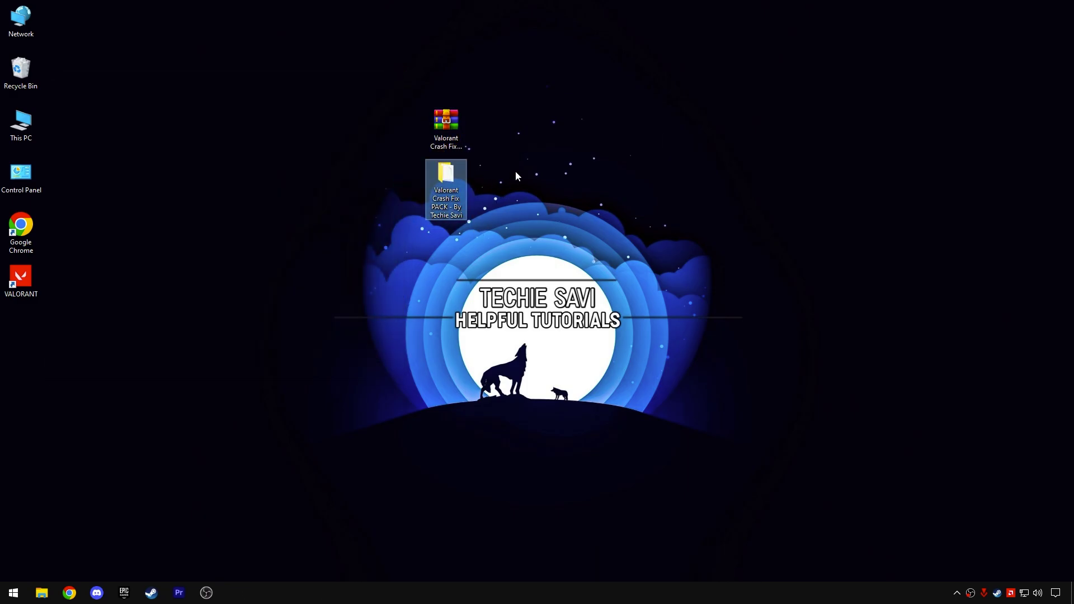
# - Open the extracted Valorant Crash Fix PACK folder from the desktop
pyautogui.rightClick(451, 190)
pyautogui.click(474, 196)
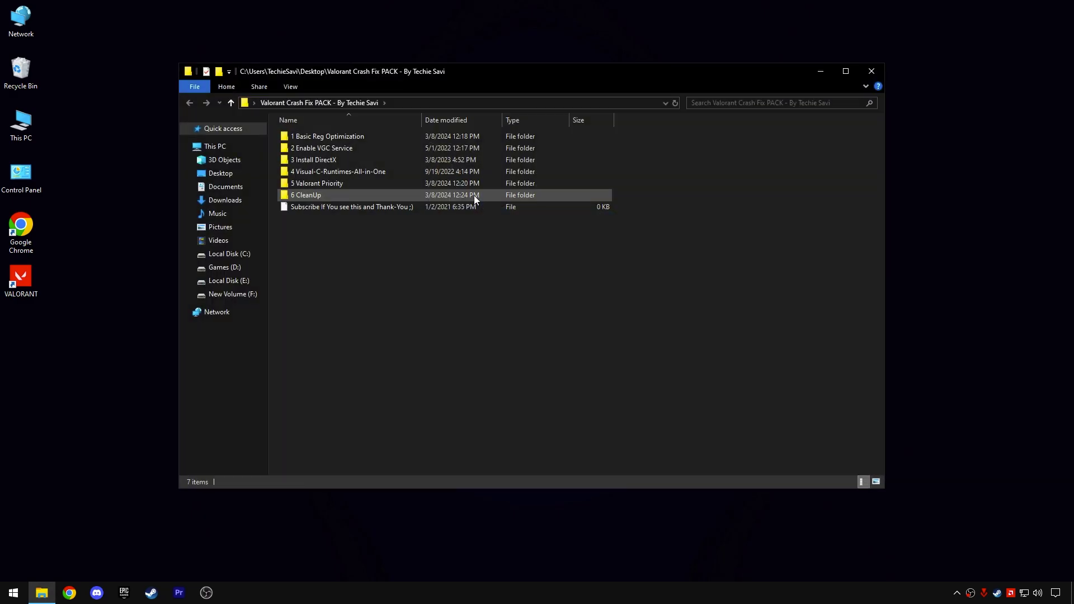
pyautogui.moveTo(353, 222); pyautogui.dragTo(388, 122)
pyautogui.click(373, 236)
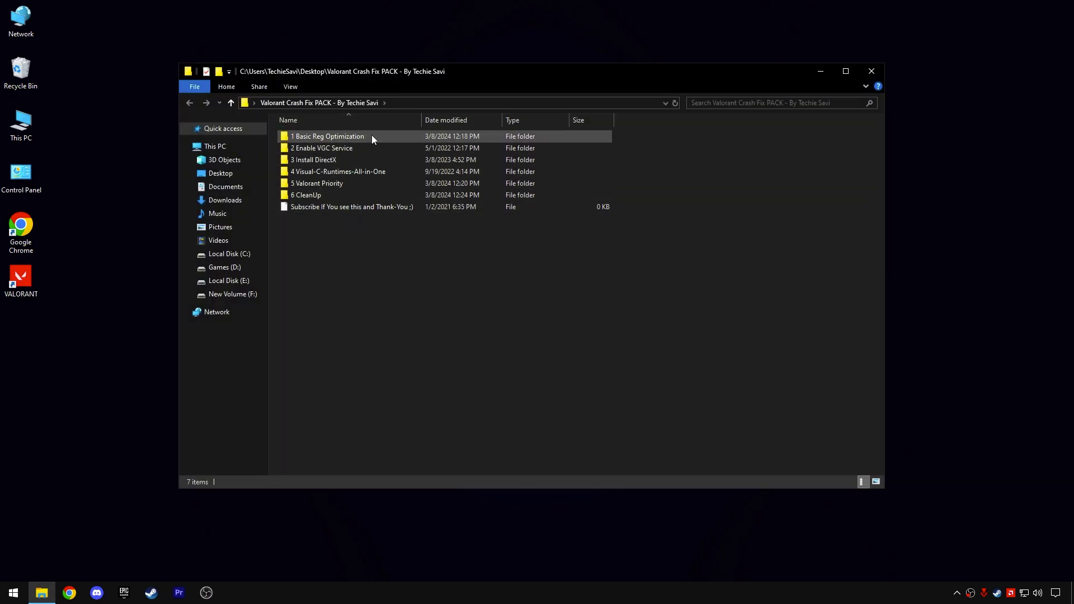
# - Merge the CPU Optimization file from the 1 Basic Reg Optimization folder into the Windows registry and accept the prompts
pyautogui.doubleClick(337, 135)
pyautogui.rightClick(312, 136)
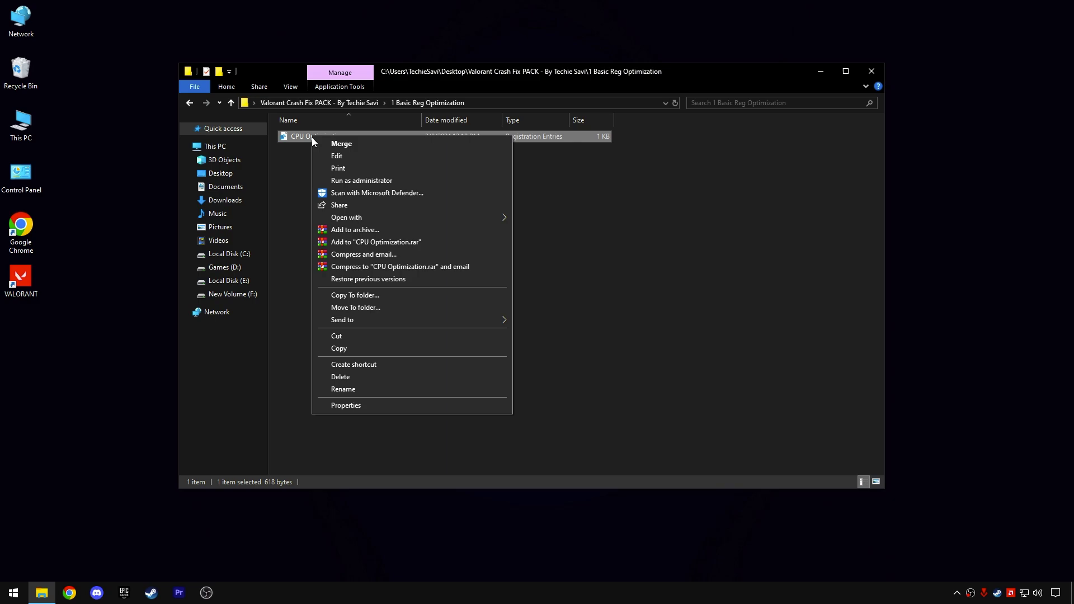
pyautogui.click(334, 144)
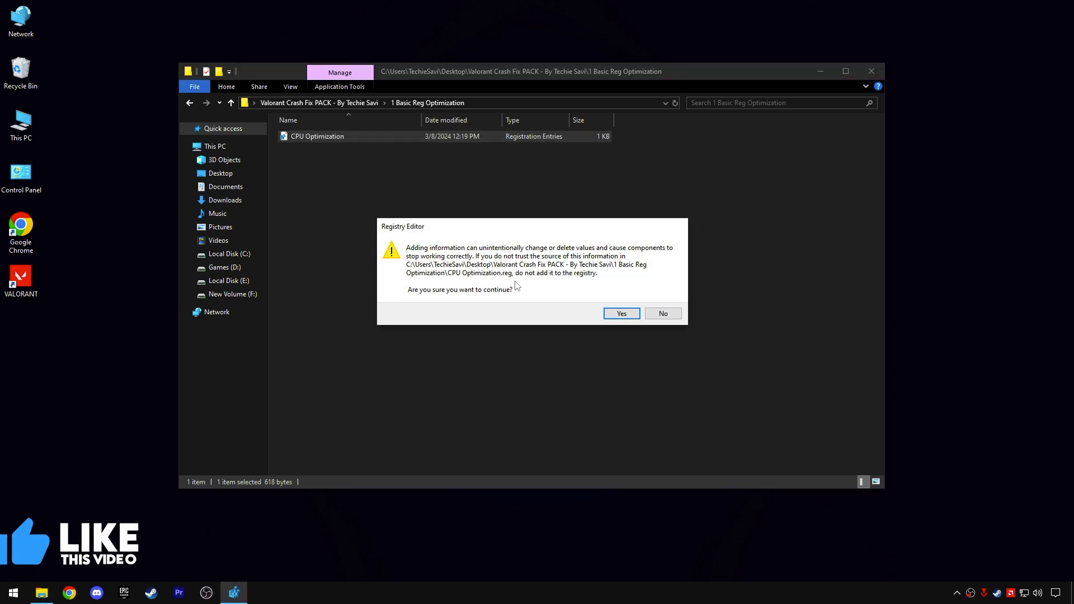
pyautogui.click(622, 314)
pyautogui.click(647, 297)
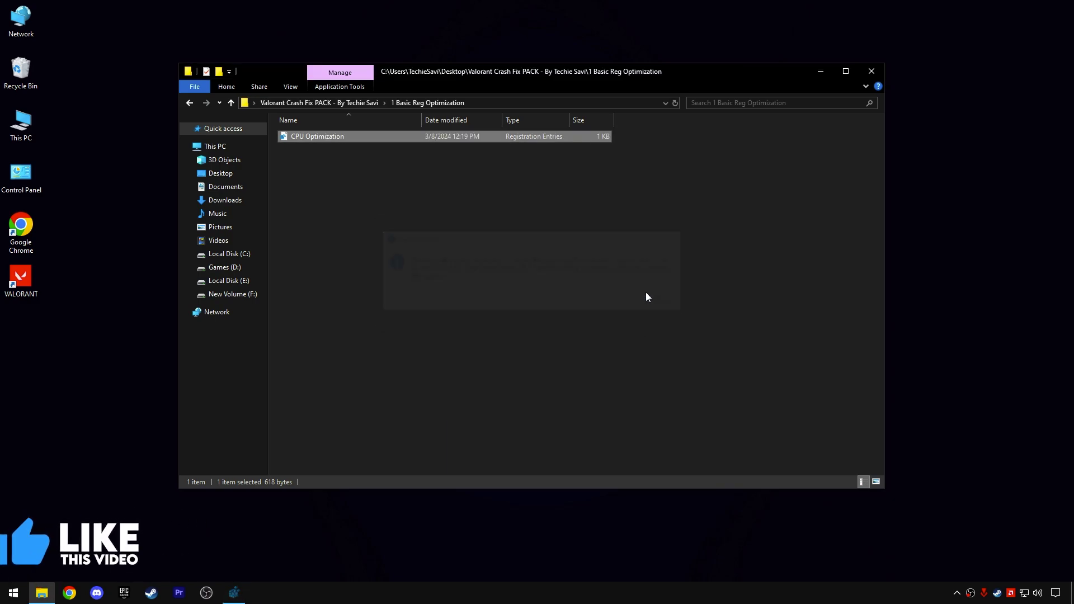
# - Open the Services shortcut in the pack's 2 Enable VGC Service folder
pyautogui.click(193, 103)
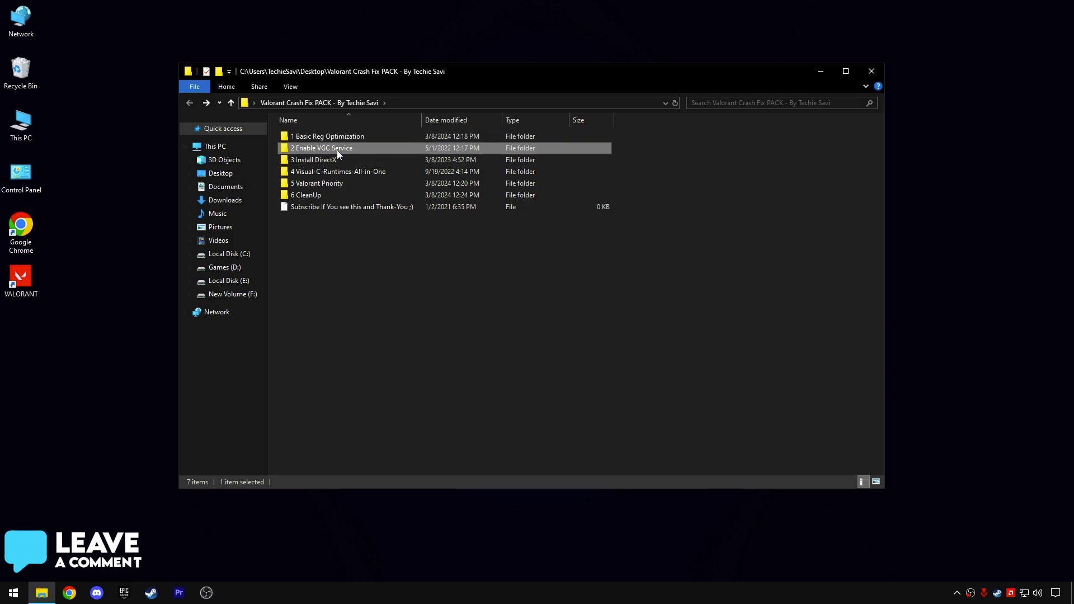
pyautogui.doubleClick(337, 150)
pyautogui.rightClick(307, 139)
pyautogui.click(328, 144)
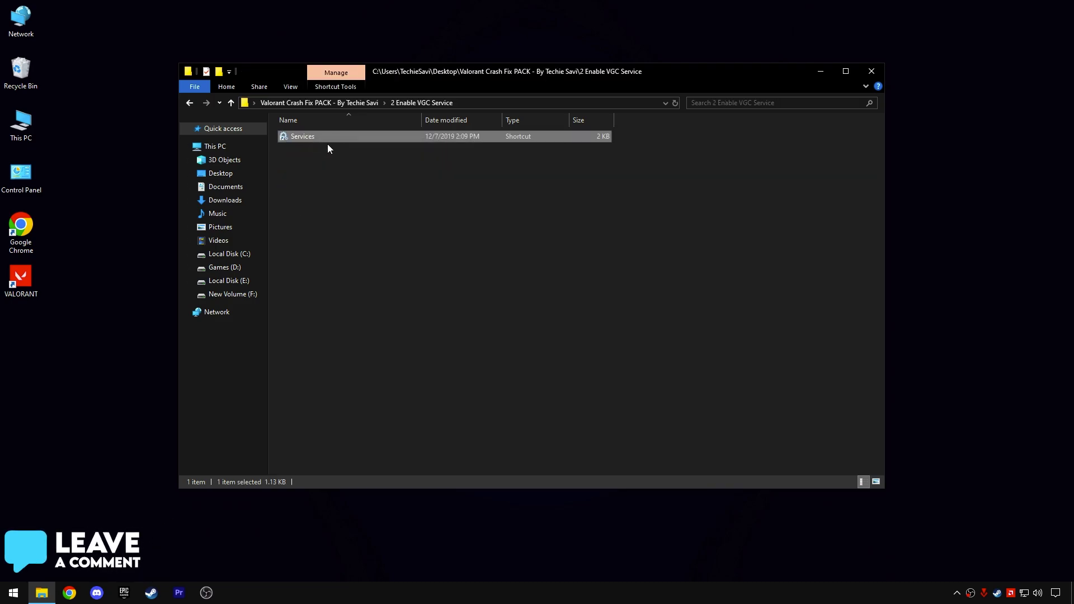
# - Reposition the Services window over the folder window and enlarge it
pyautogui.moveTo(269, 44); pyautogui.dragTo(528, 105)
pyautogui.moveTo(305, 96); pyautogui.dragTo(218, 63)
pyautogui.moveTo(285, 71); pyautogui.dragTo(313, 75)
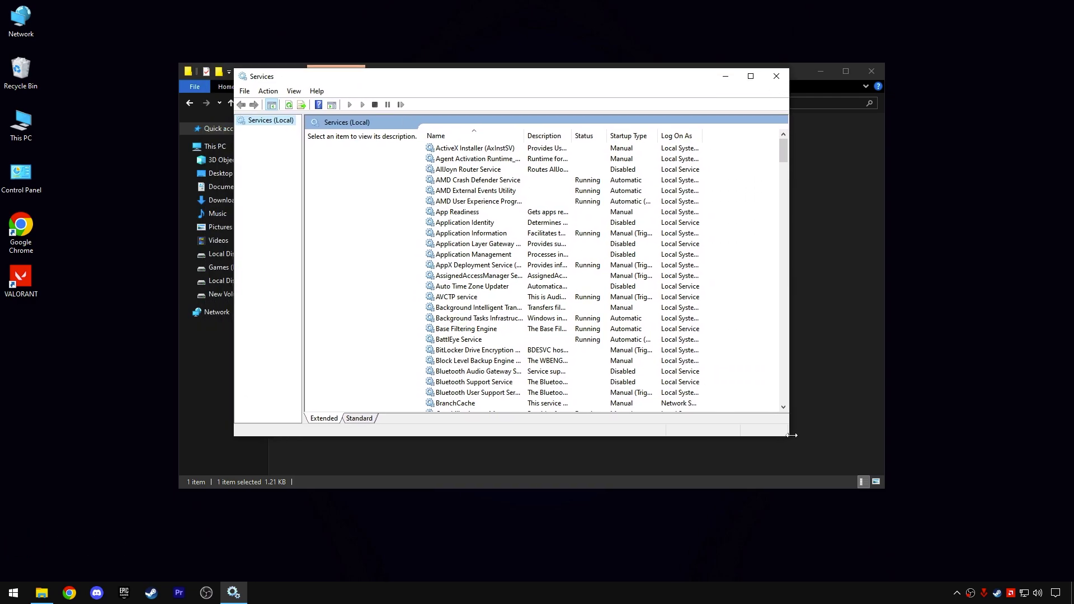
pyautogui.moveTo(790, 439); pyautogui.dragTo(826, 452)
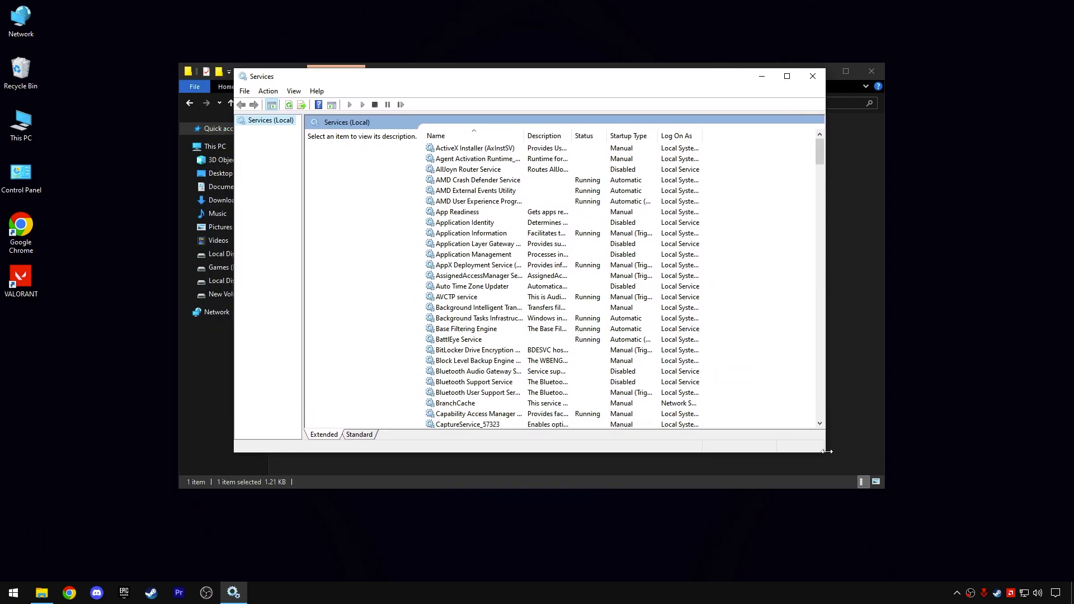
# - Find the vgc service in the services list and widen the Name column
pyautogui.click(576, 255)
pyautogui.scroll(-5, 576, 255)
pyautogui.write('vgc')
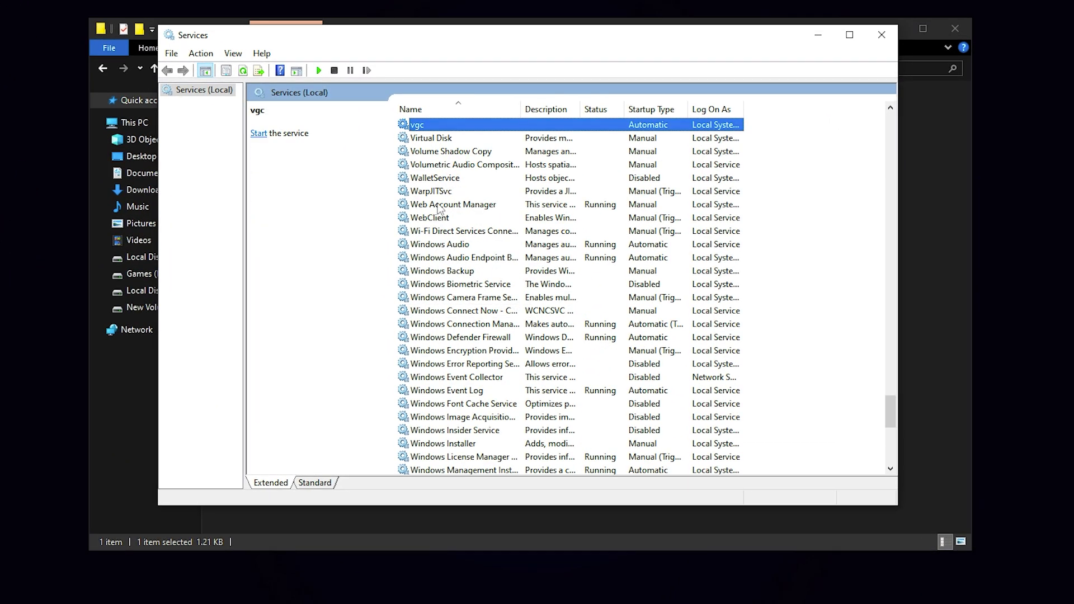
pyautogui.moveTo(521, 110); pyautogui.dragTo(561, 111)
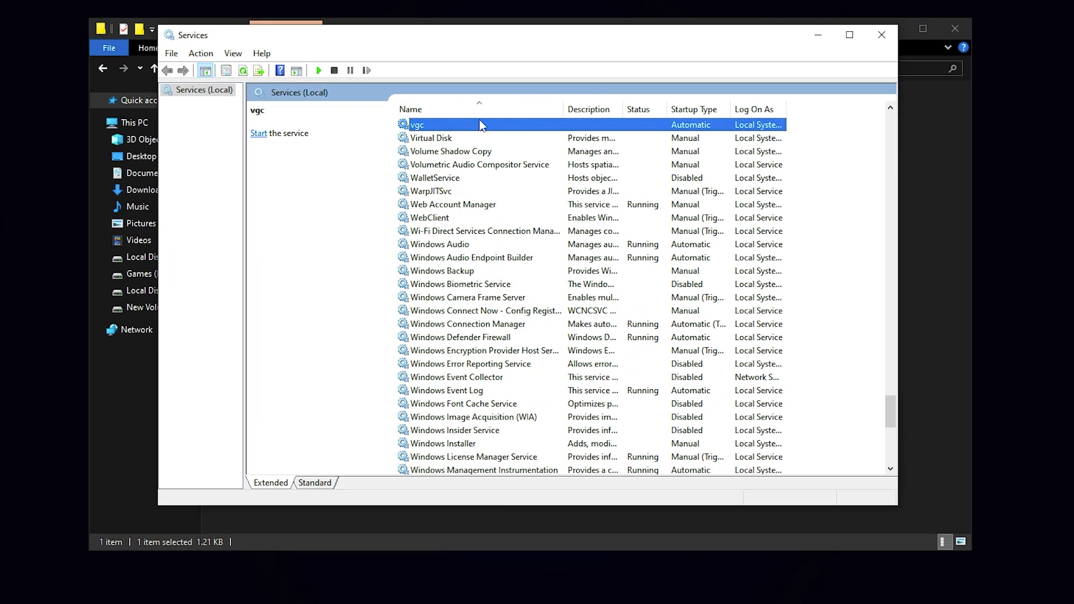
# - Set the vgc service's startup type to Automatic and start the service, closing its properties and the Services window
pyautogui.rightClick(425, 127)
pyautogui.click(523, 257)
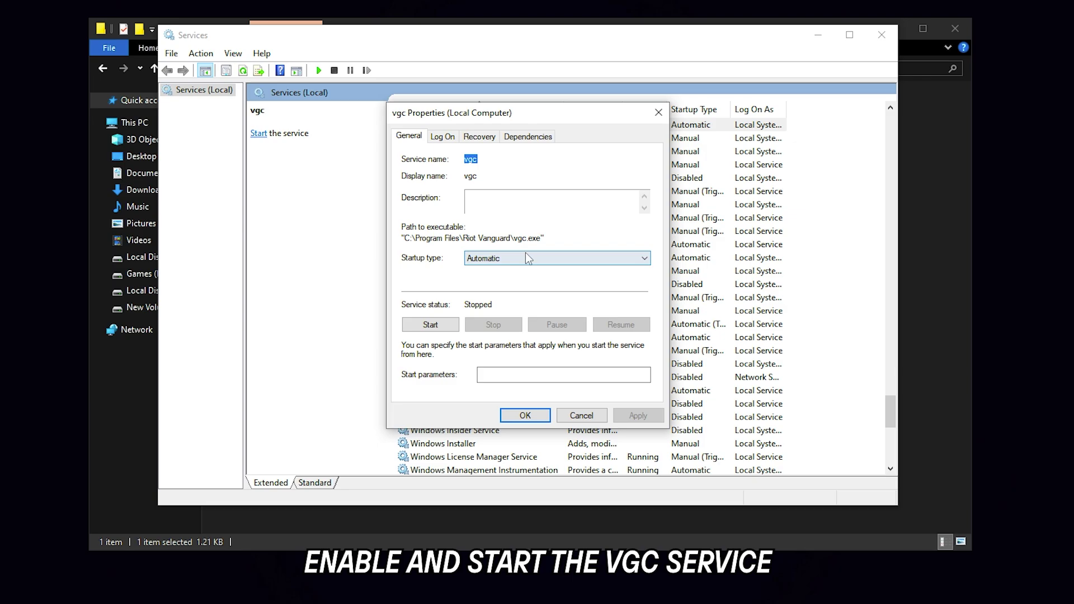
pyautogui.click(499, 266)
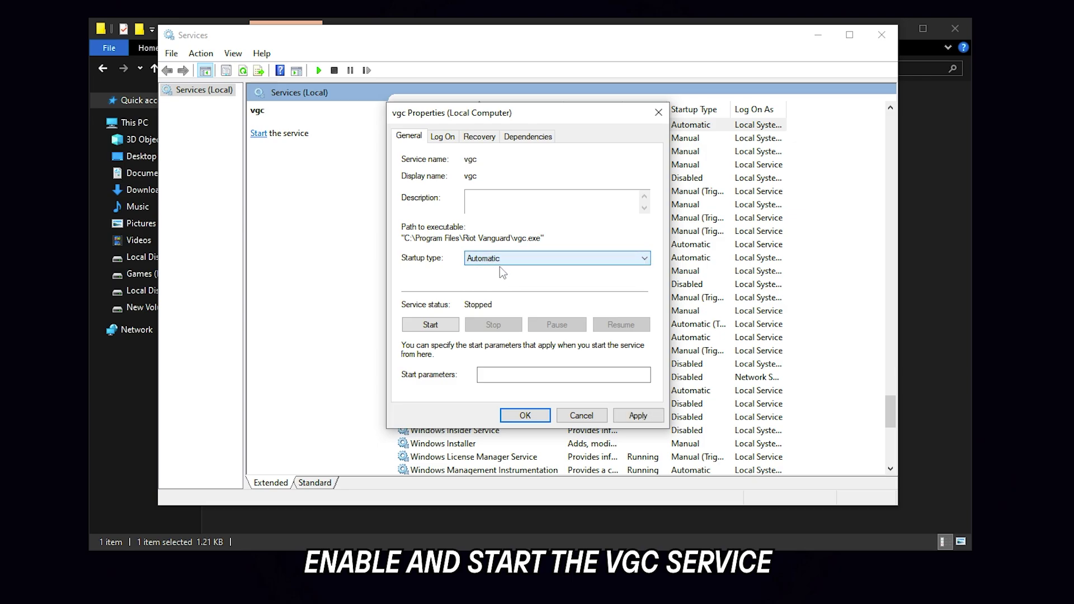
pyautogui.click(438, 328)
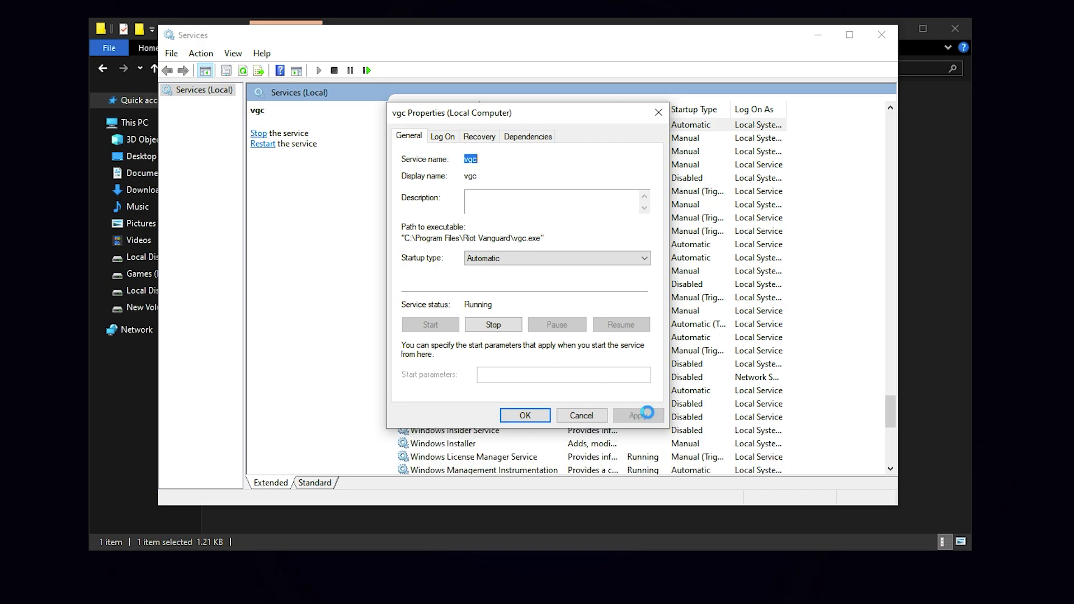
pyautogui.click(525, 416)
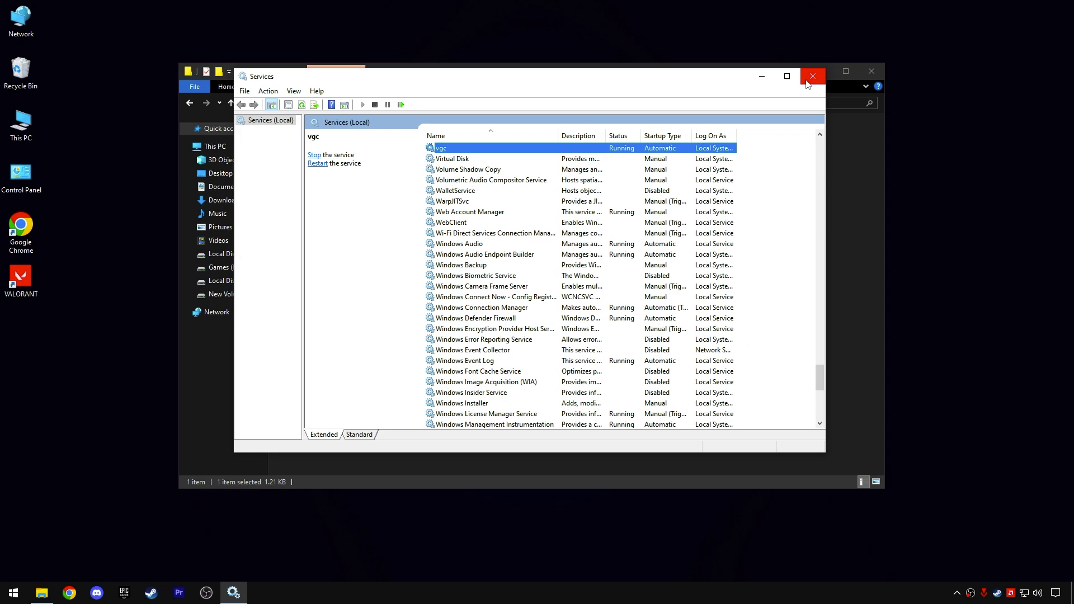
pyautogui.click(811, 77)
# - Run the DirectX installer from the pack's 3 Install DirectX folder, accepting the license agreement and leaving out the Bing Bar
pyautogui.click(335, 105)
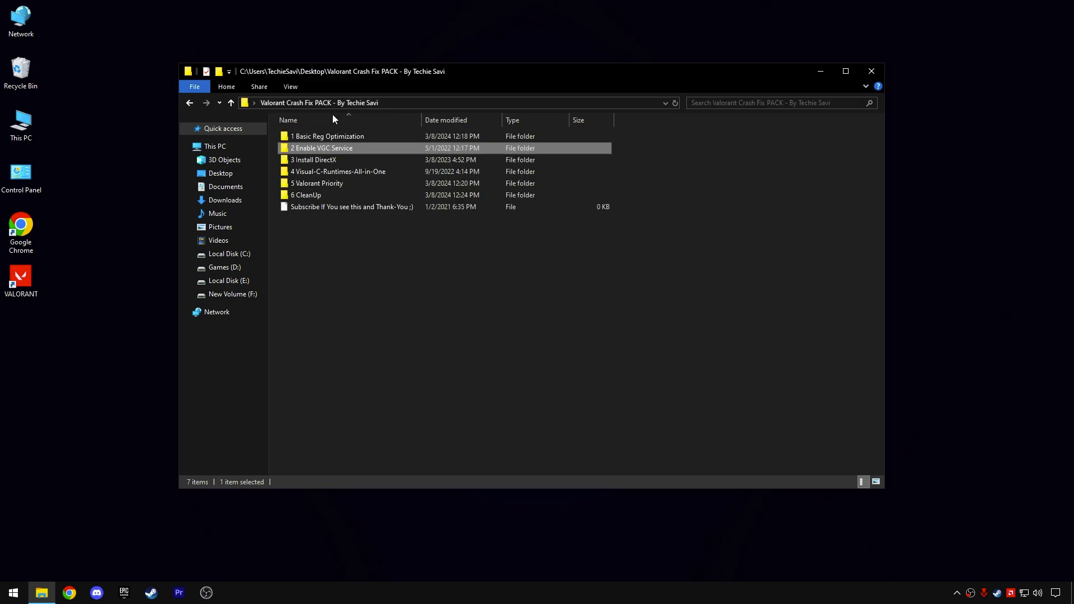
pyautogui.doubleClick(323, 162)
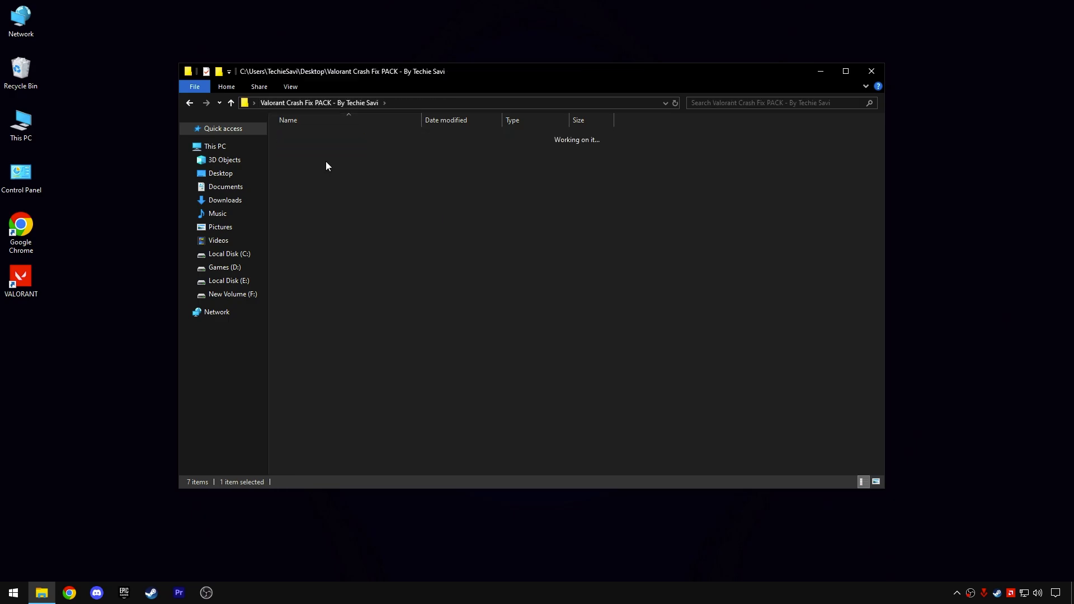
pyautogui.rightClick(302, 139)
pyautogui.click(343, 159)
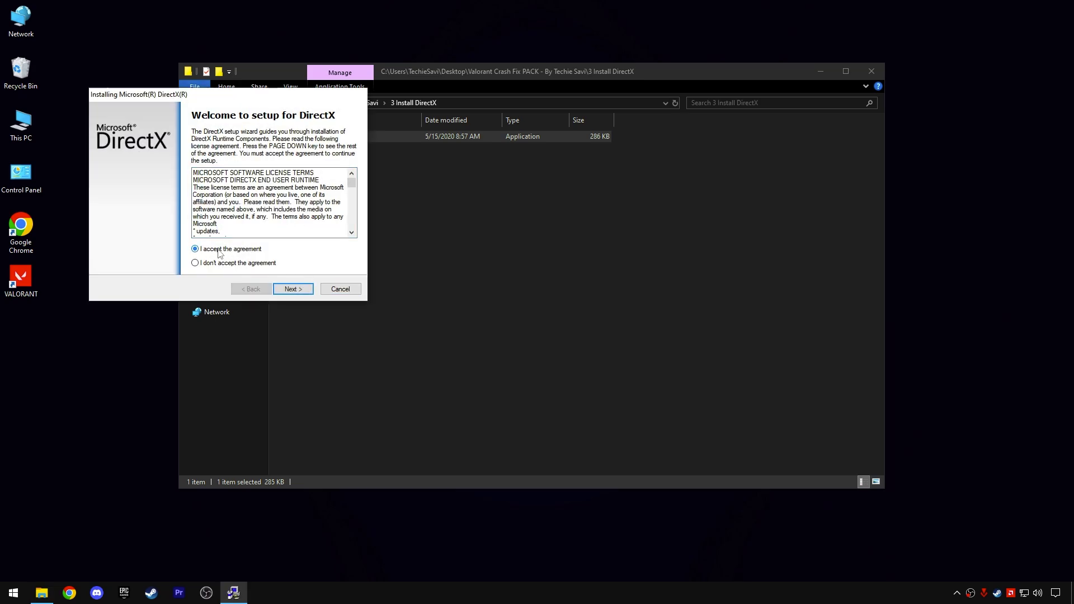
pyautogui.click(293, 288)
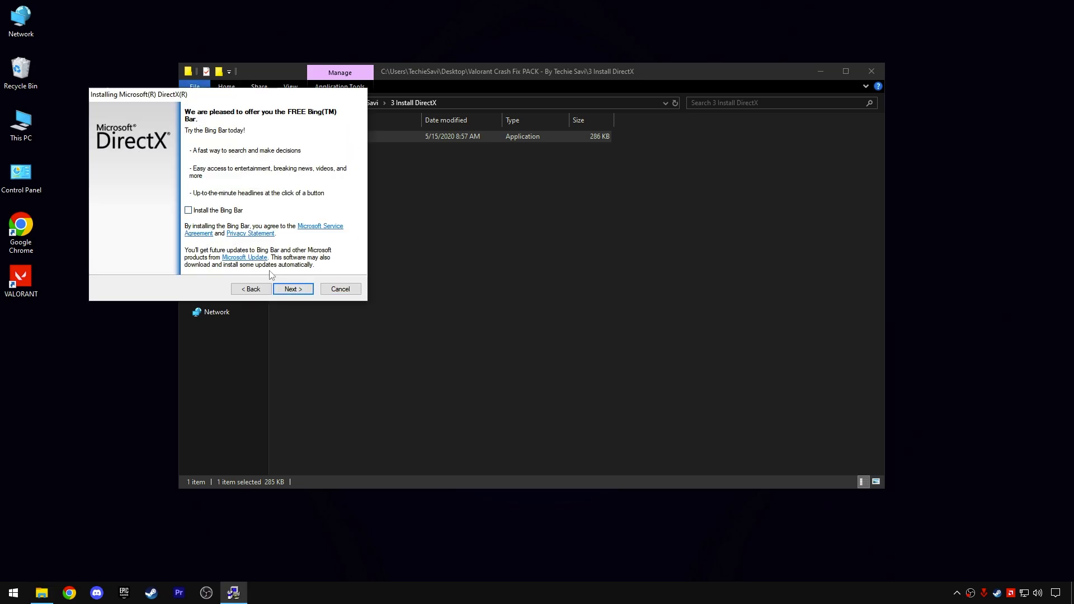
pyautogui.click(297, 289)
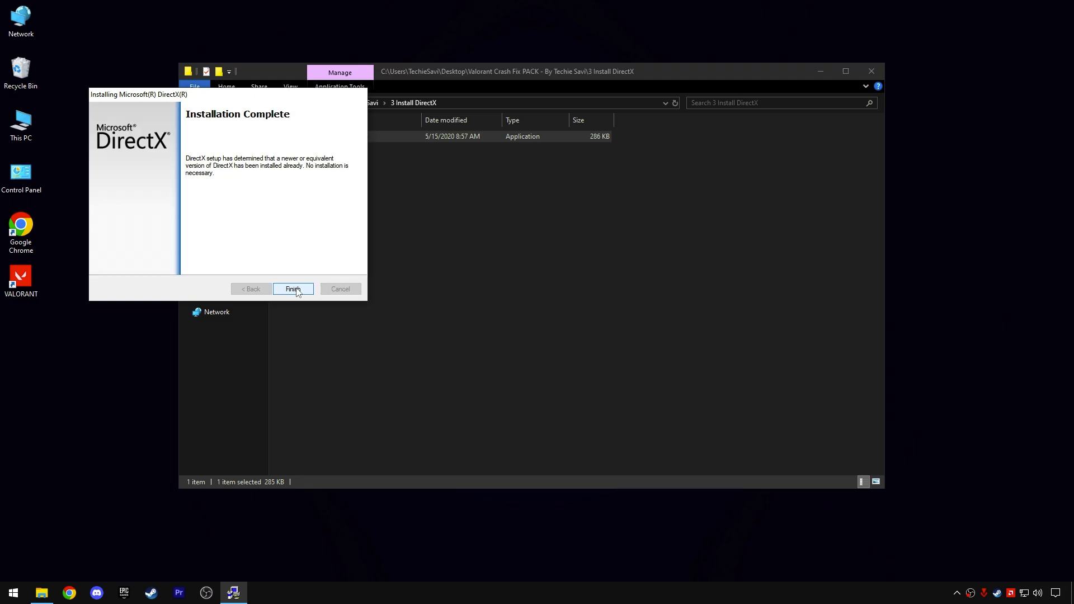
pyautogui.click(291, 289)
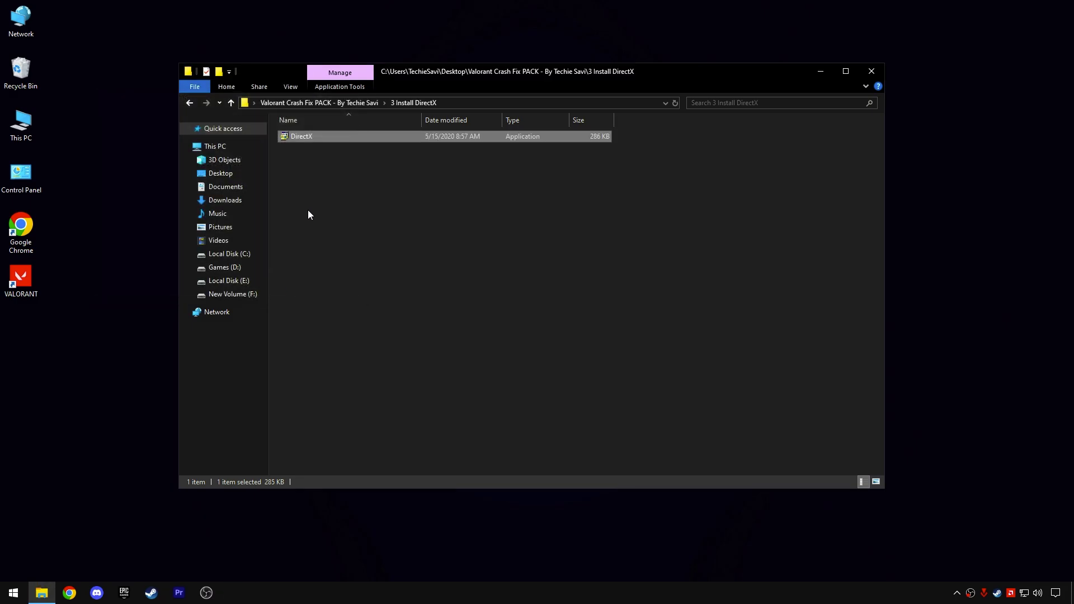
# - Run the install_all batch file from the pack's 4 Visual-C-Runtimes-All-in-One folder
pyautogui.click(330, 101)
pyautogui.click(330, 171)
pyautogui.doubleClick(330, 171)
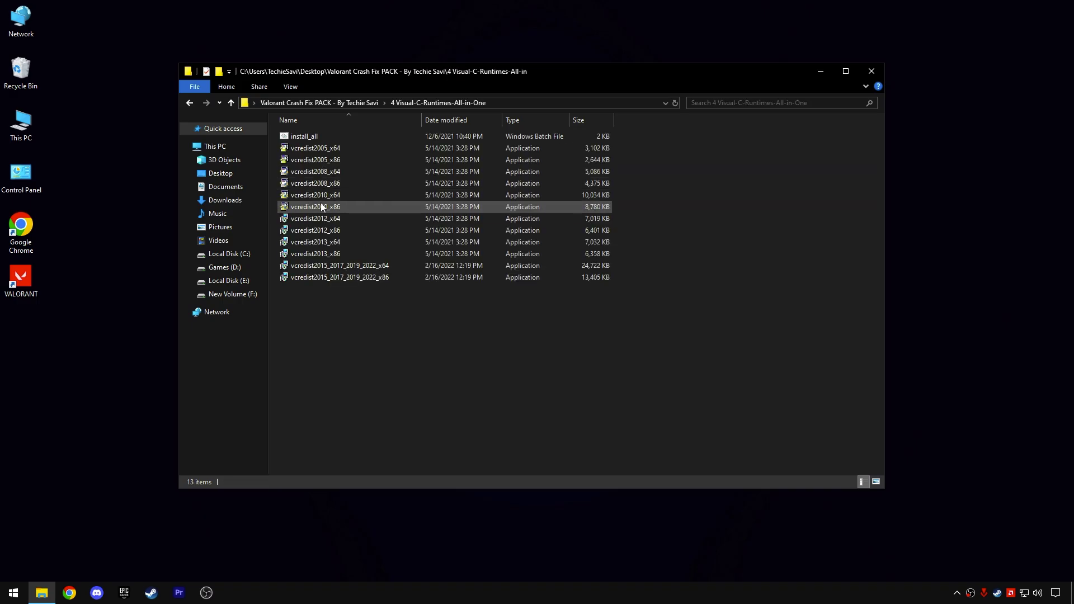
pyautogui.rightClick(307, 137)
pyautogui.click(343, 181)
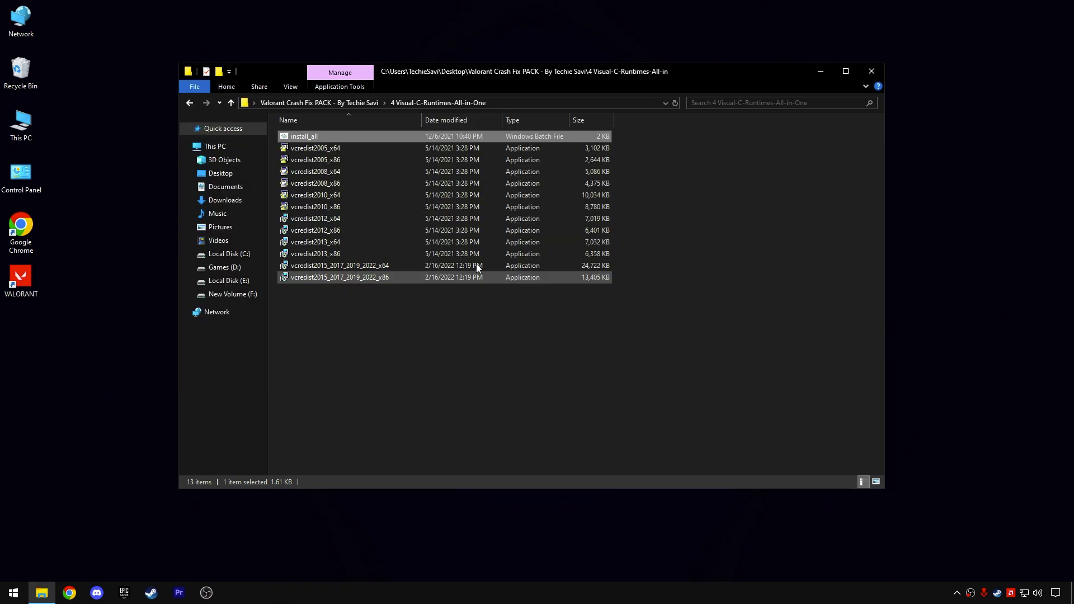
# - Merge the Valorant High Priority file from the pack's 5 Valorant Priority folder into the registry and accept the prompts
pyautogui.click(346, 103)
pyautogui.doubleClick(336, 183)
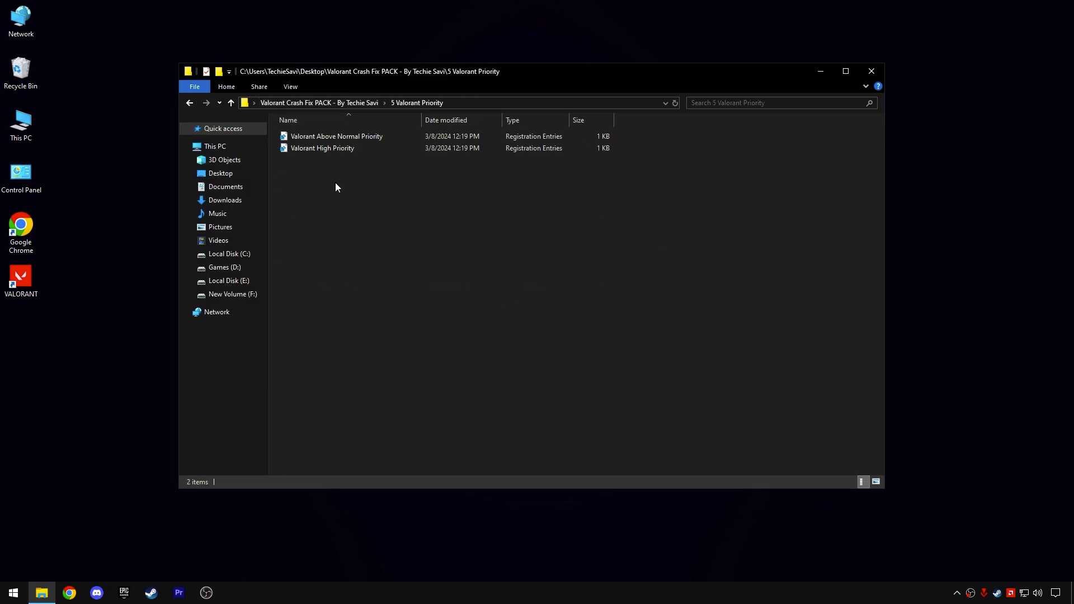
pyautogui.click(342, 121)
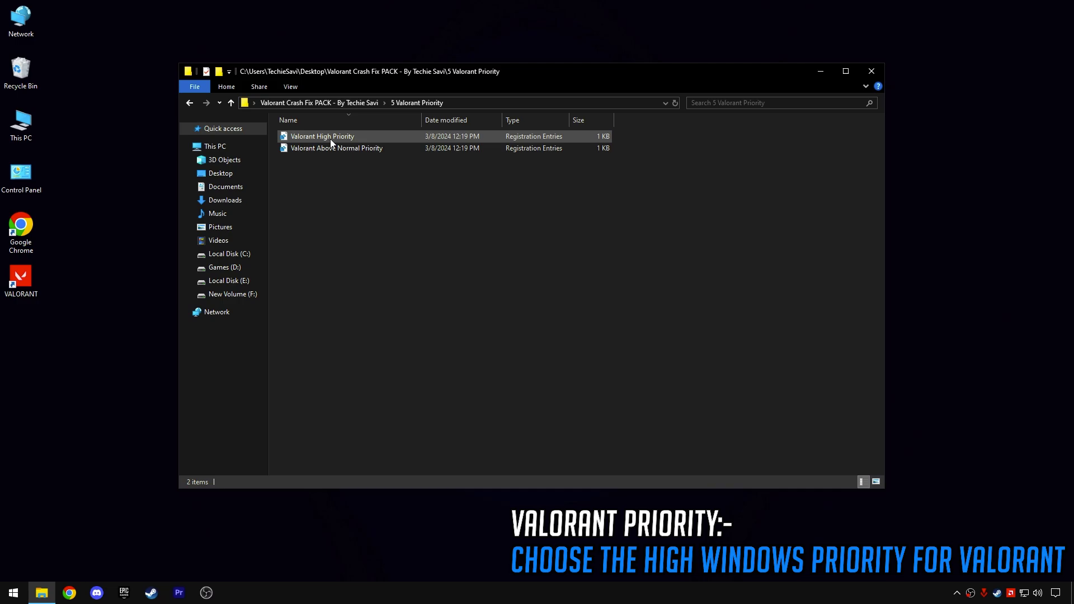
pyautogui.click(330, 139)
pyautogui.rightClick(330, 139)
pyautogui.click(344, 143)
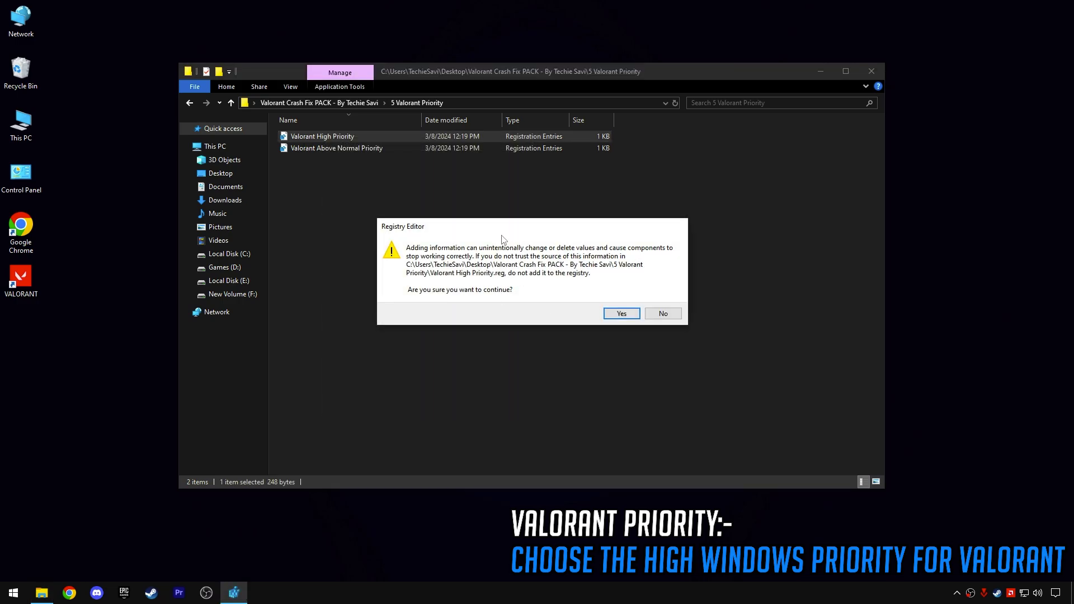
pyautogui.click(621, 313)
pyautogui.press('Return')
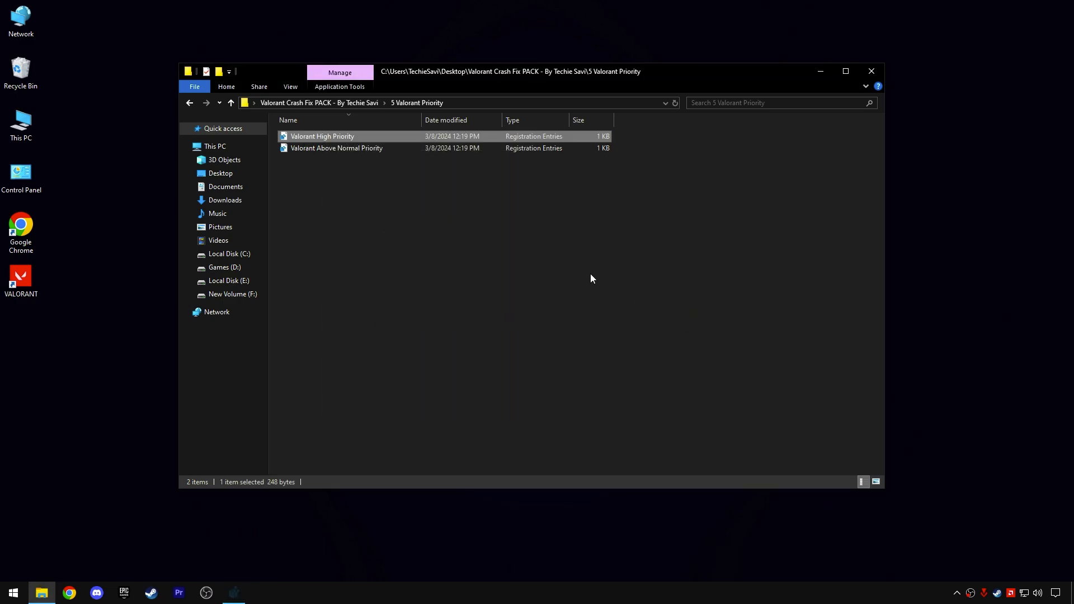
# - Delete all temporary files with the Clean Temp Files batch file in the pack's 6 CleanUp folder and close its console
pyautogui.click(333, 105)
pyautogui.doubleClick(317, 193)
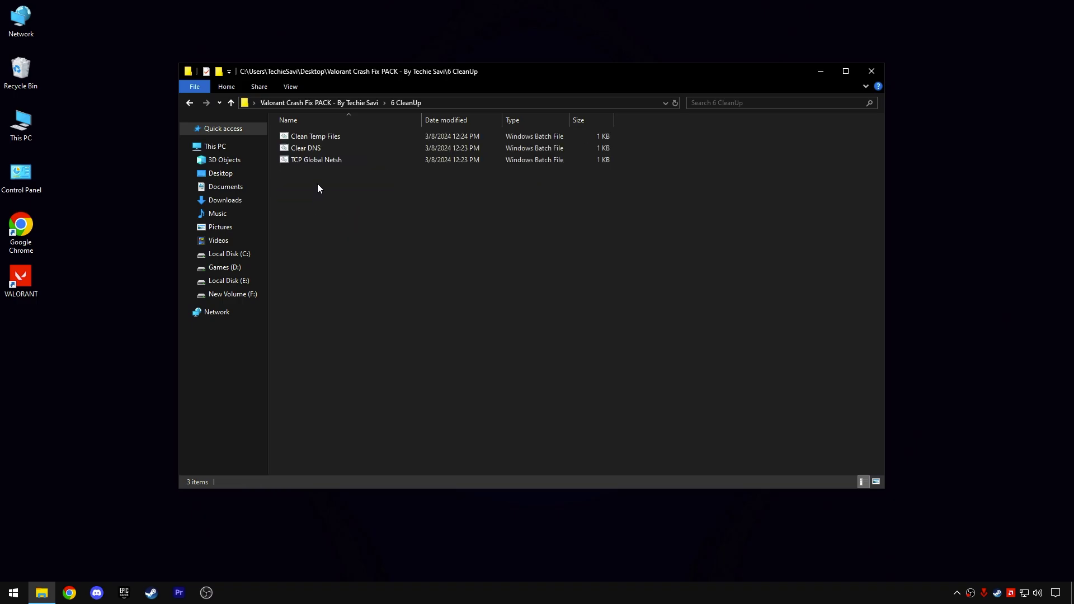
pyautogui.doubleClick(327, 136)
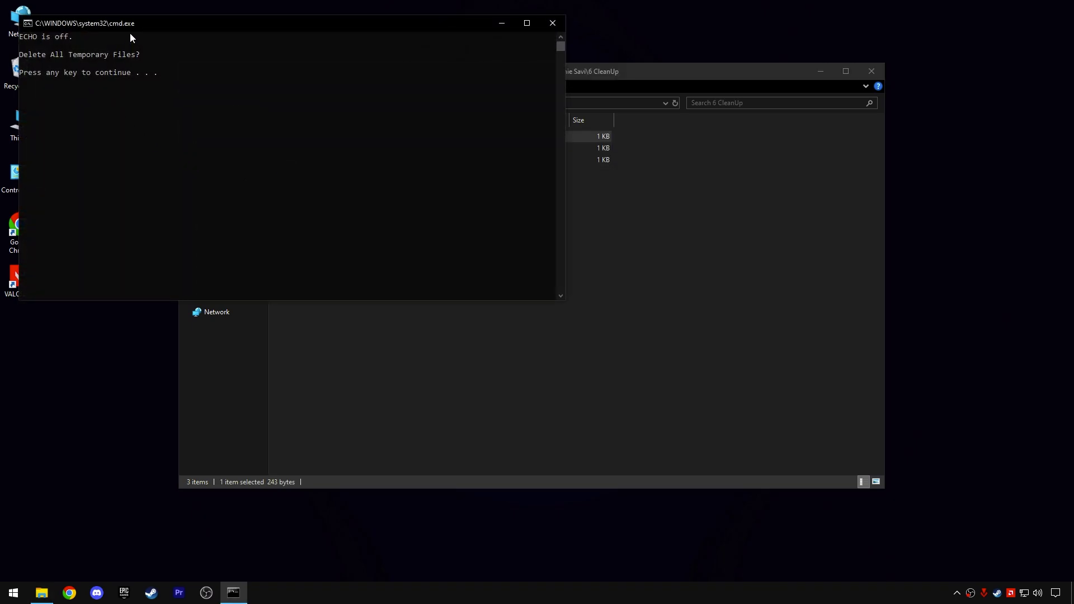
pyautogui.moveTo(130, 33); pyautogui.dragTo(198, 100)
pyautogui.press('Return')
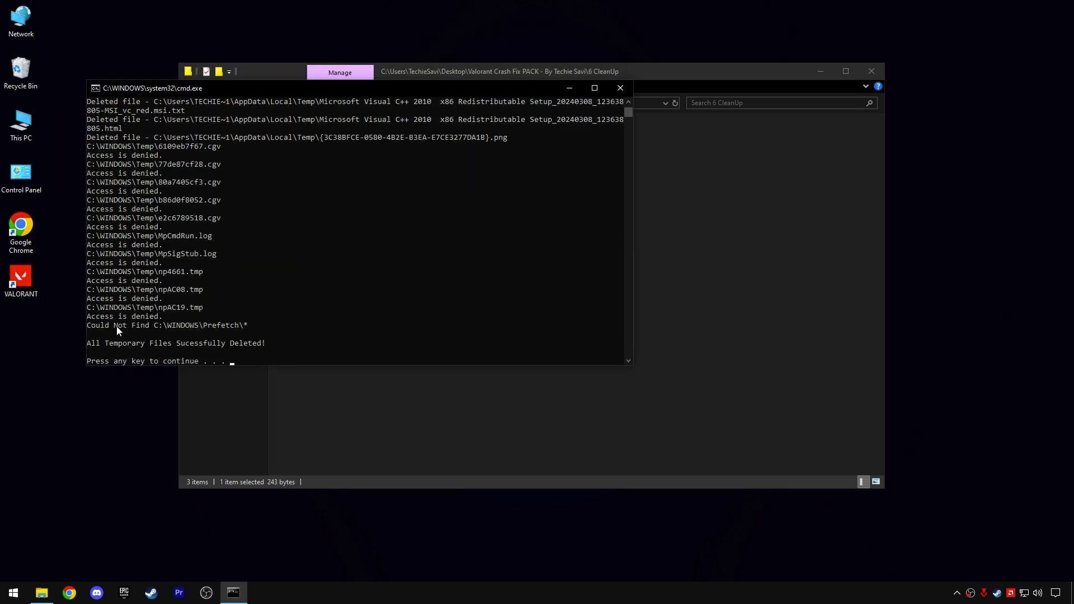
pyautogui.click(621, 88)
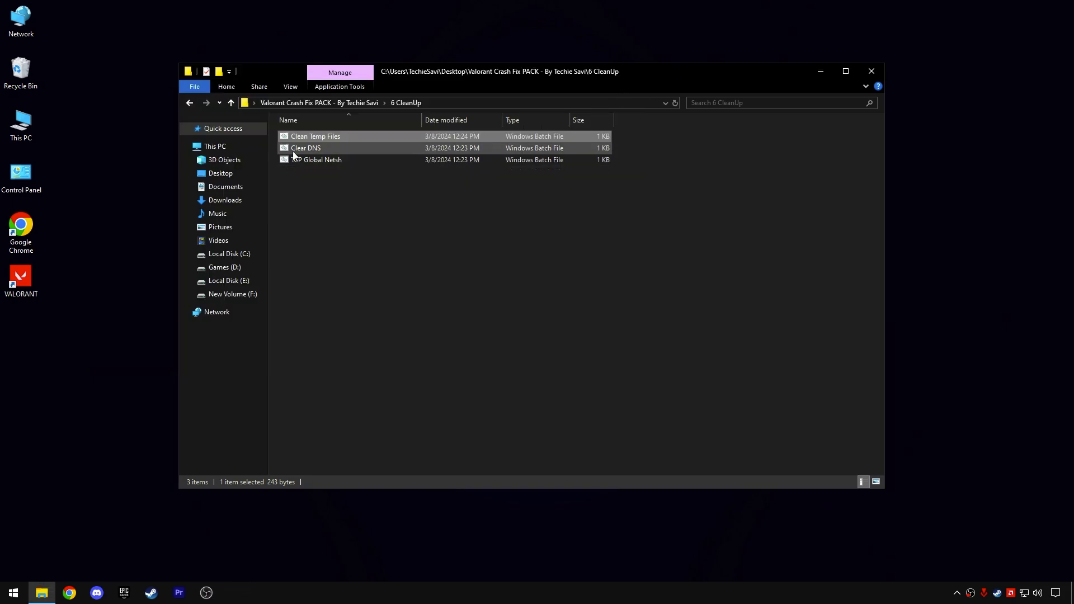
# - Run the Clear DNS and TCP Global Netsh batch files in the 6 CleanUp folder, closing the pack's folder window at the end
pyautogui.doubleClick(288, 146)
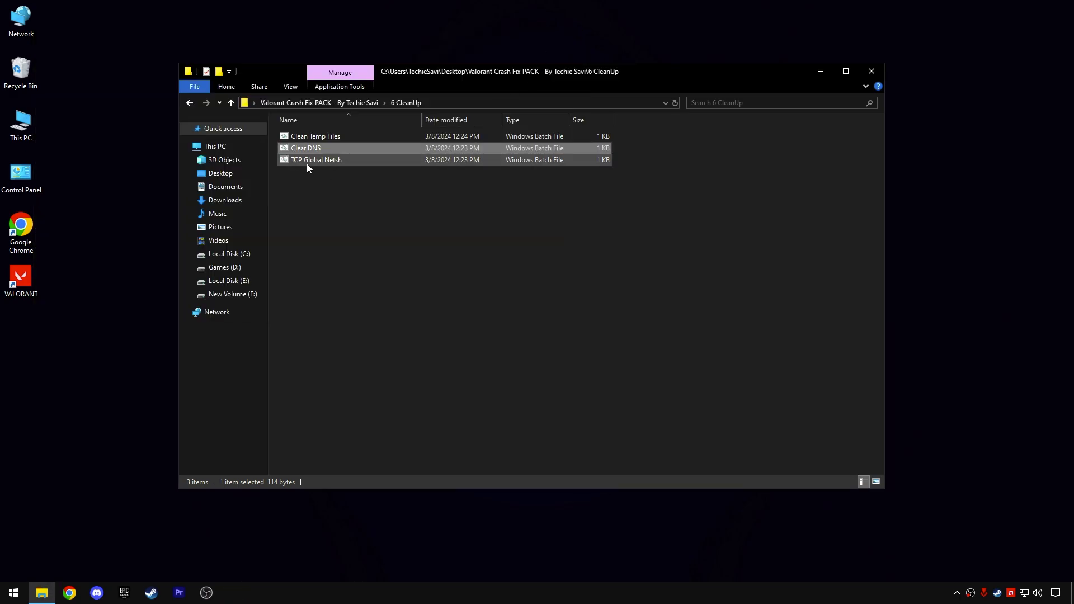
pyautogui.click(306, 162)
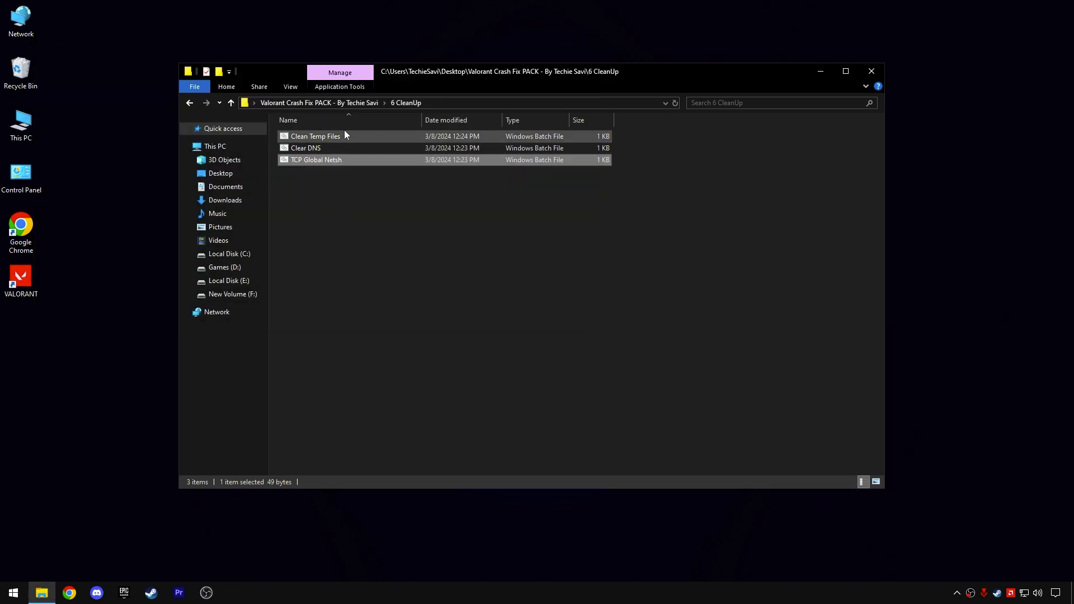
pyautogui.click(333, 102)
pyautogui.moveTo(338, 232); pyautogui.dragTo(401, 229)
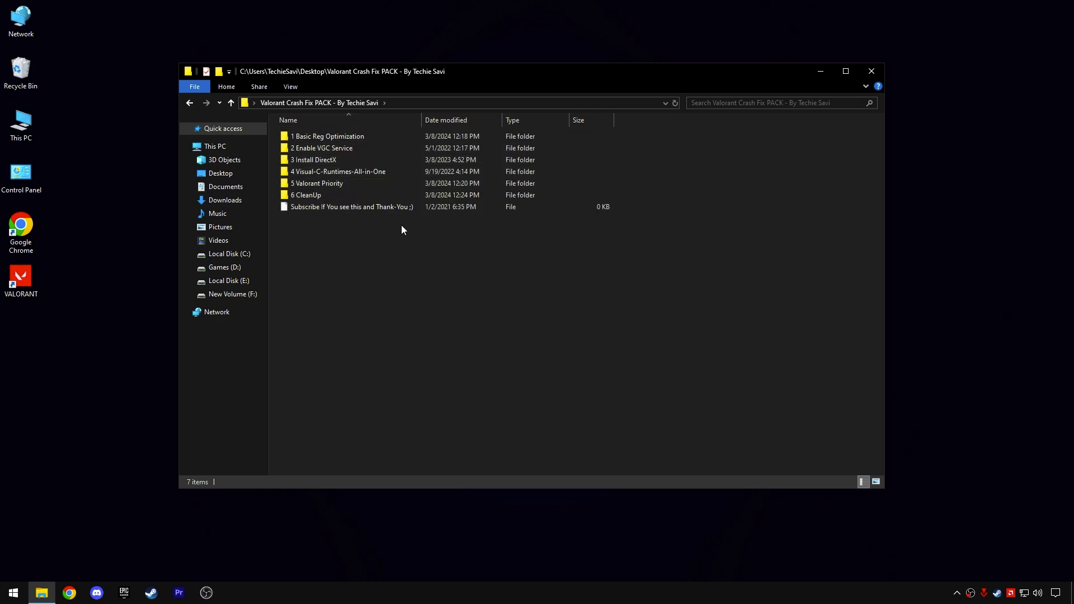
pyautogui.click(870, 72)
# - Turn on Vanguard tray notification in the Windows Startup Apps settings and close Settings
pyautogui.click(3, 600)
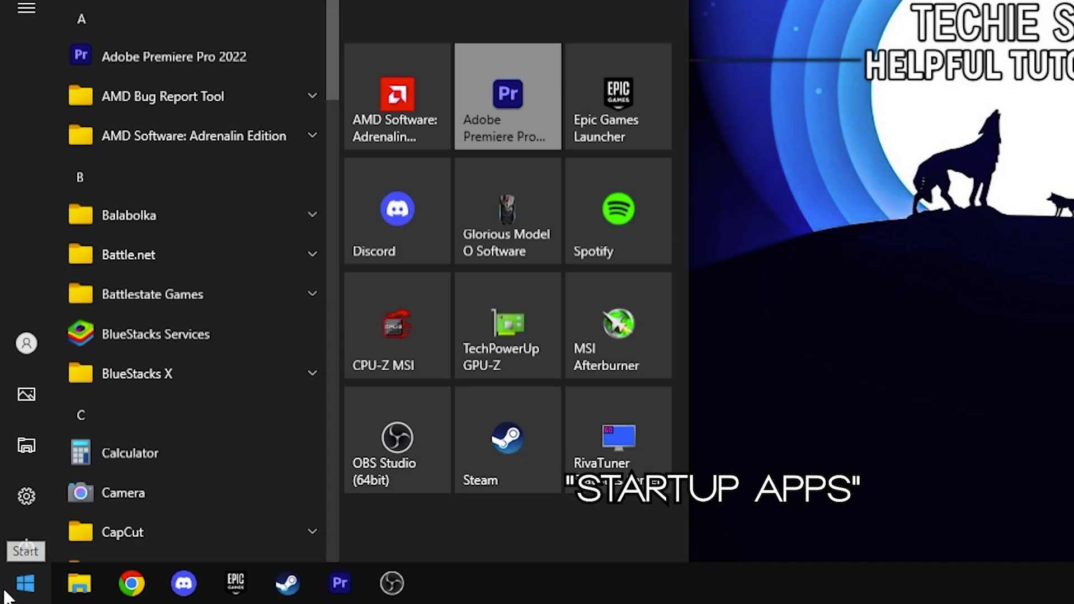
pyautogui.write('Startup apps')
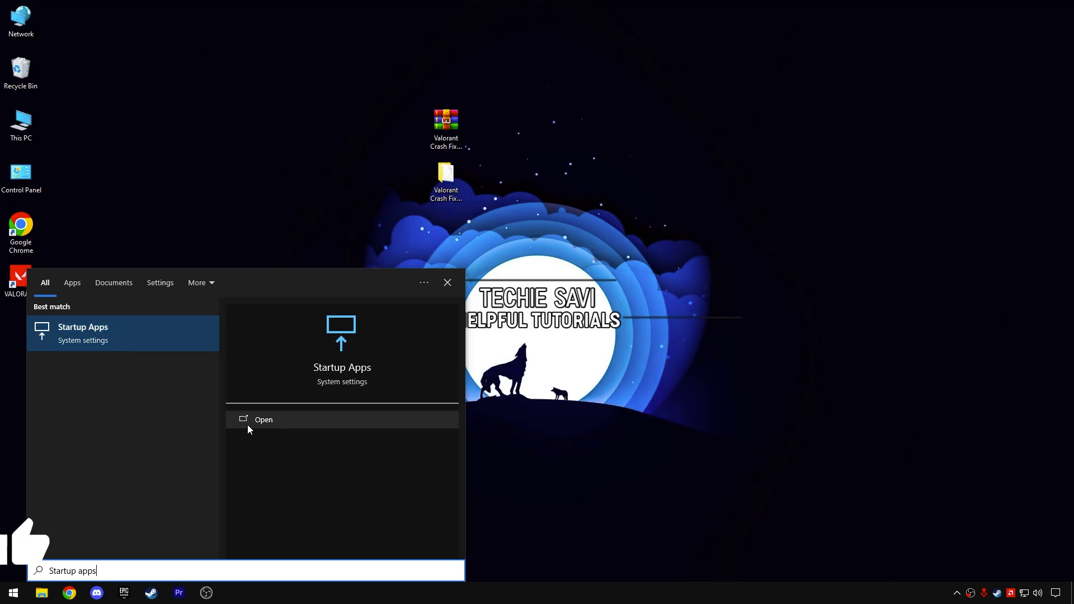
pyautogui.click(481, 253)
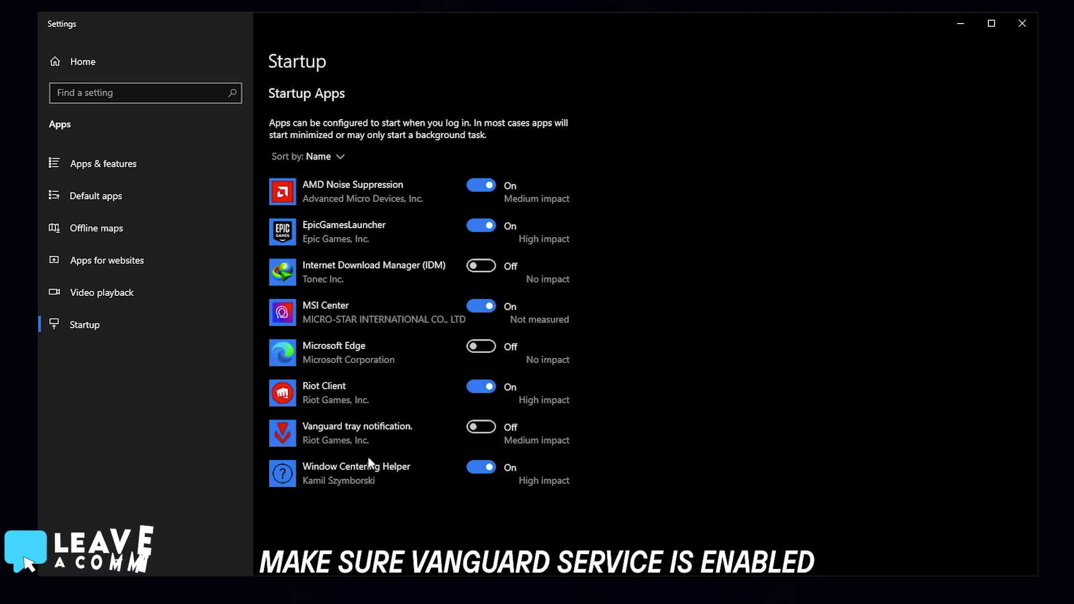
pyautogui.click(490, 429)
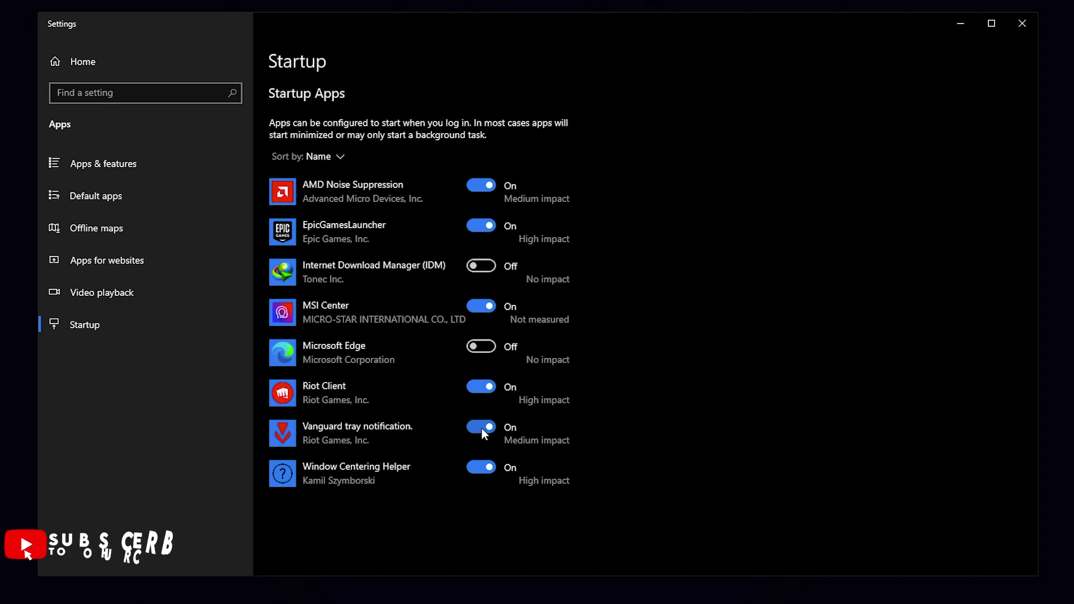
pyautogui.click(85, 61)
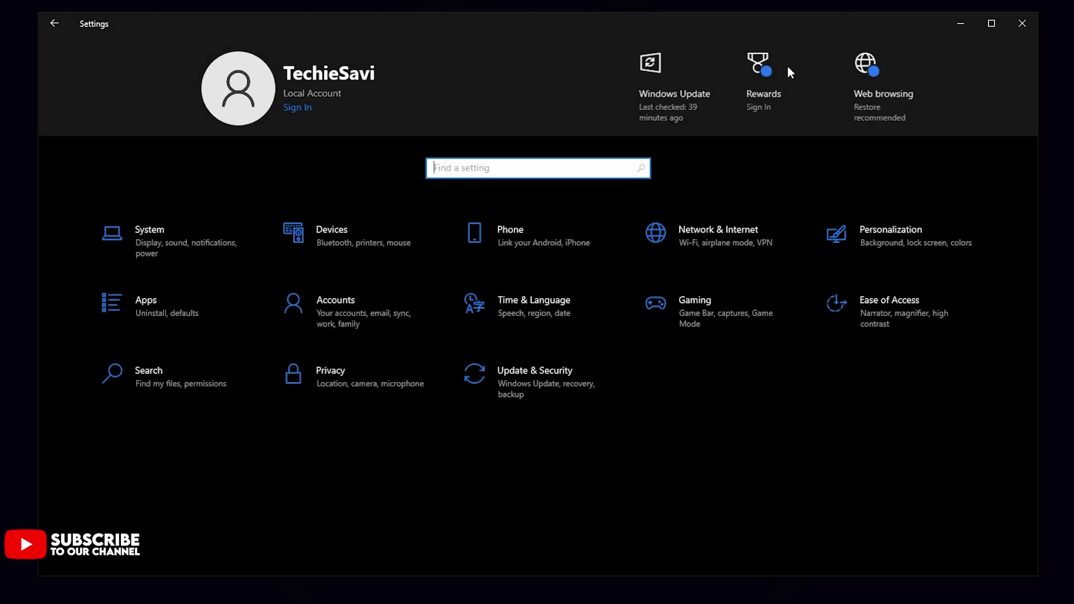
pyautogui.click(1022, 23)
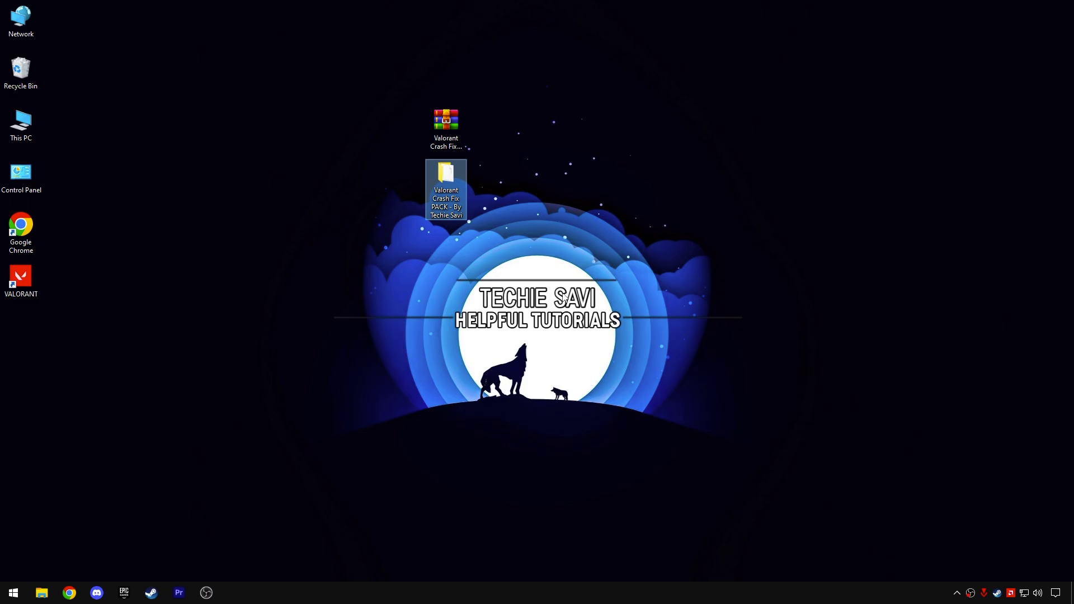